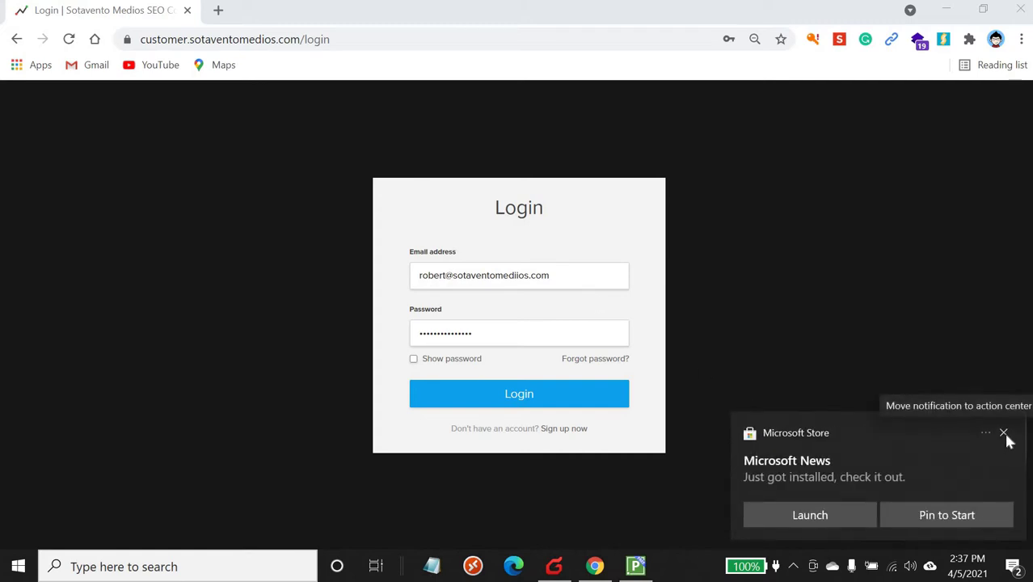
# Dismiss the Microsoft News notification and log in to the customer portal with the prefilled credentials.
pyautogui.click(1005, 435)
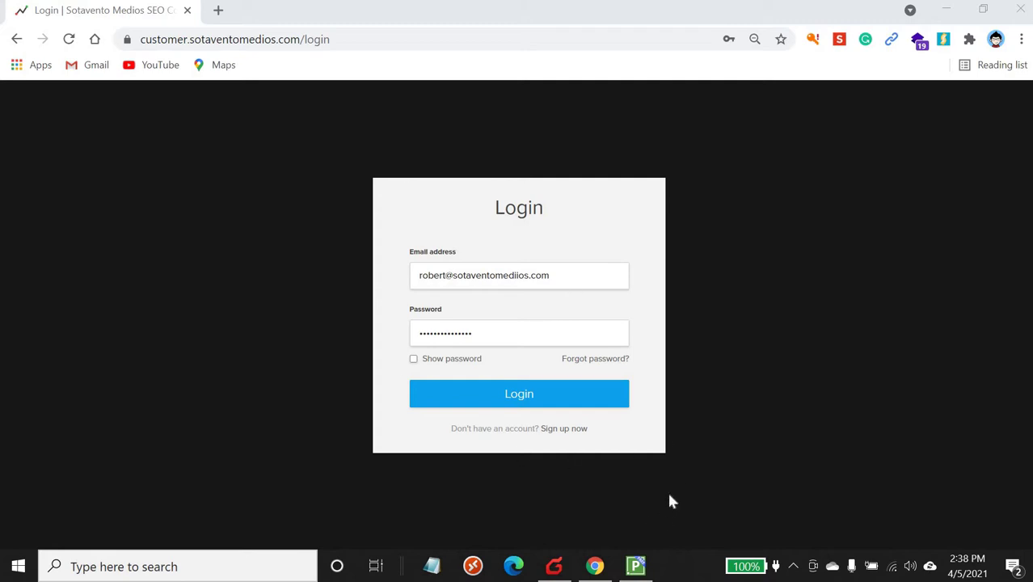
pyautogui.click(555, 403)
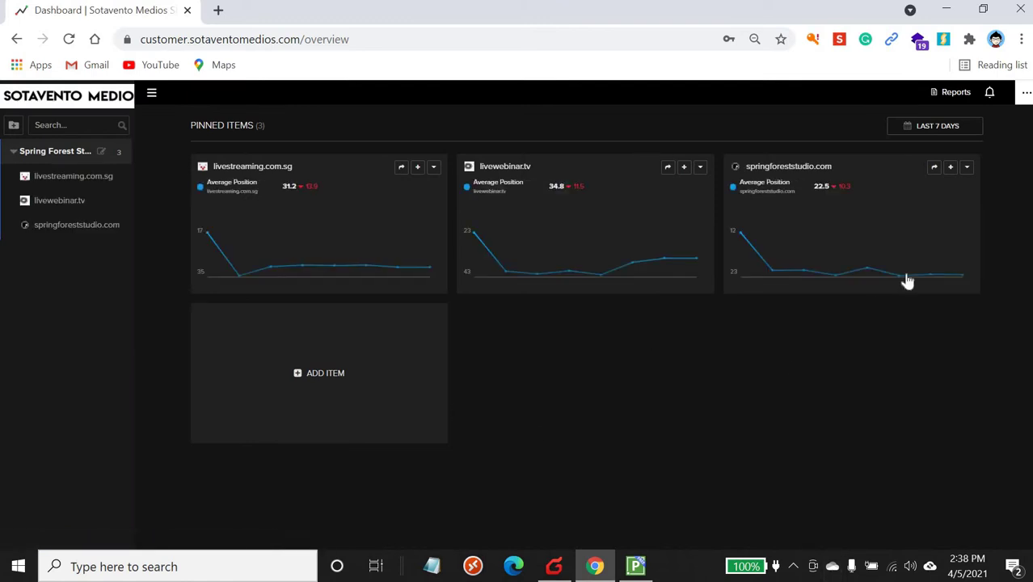
# Switch the dashboard to the light color mode and back to dark.
pyautogui.click(1024, 97)
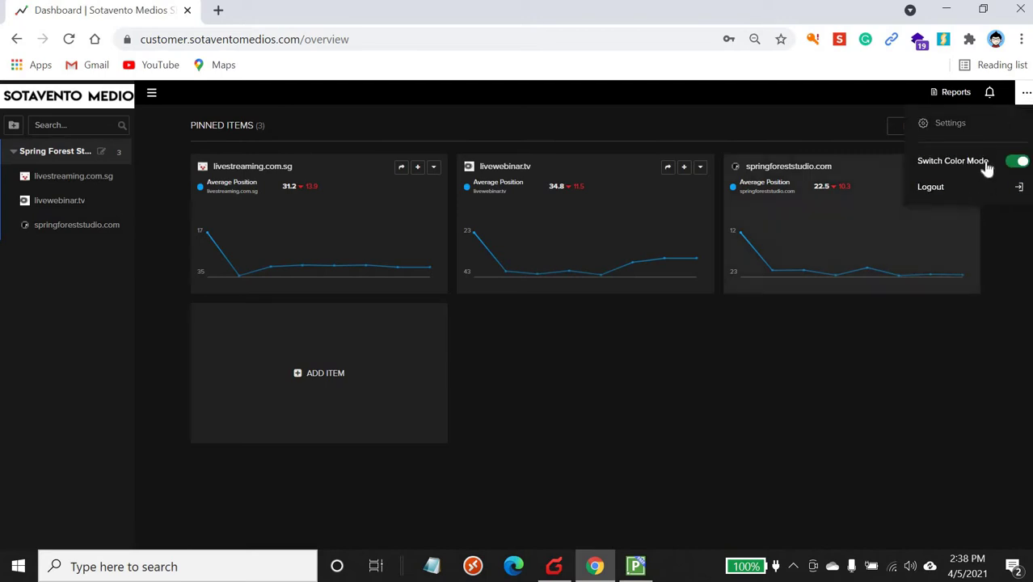
pyautogui.click(1015, 162)
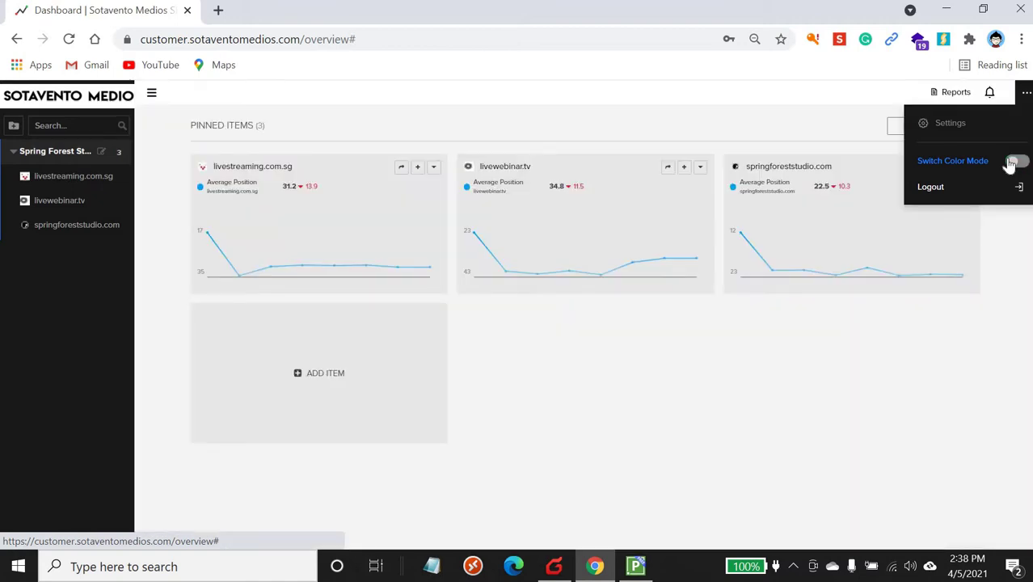
pyautogui.click(1015, 162)
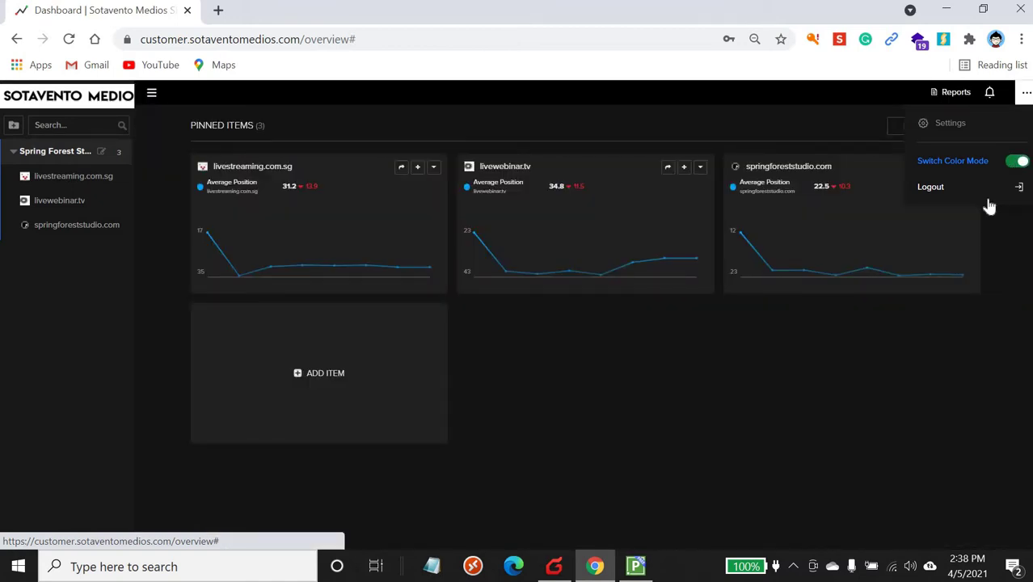
pyautogui.click(900, 364)
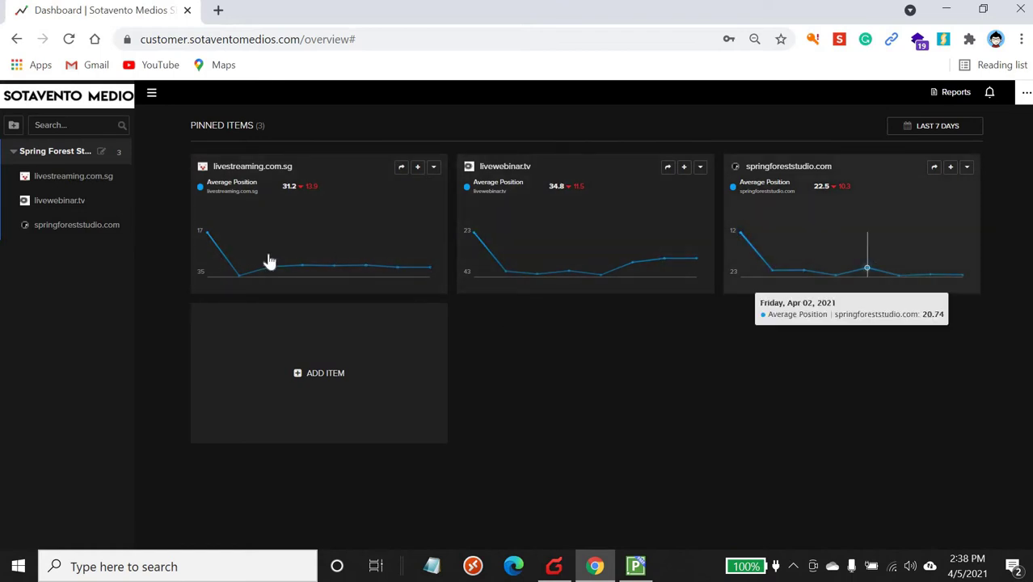
# View the list of websites and groups available for pinning, closing it without adding an item.
pyautogui.click(334, 371)
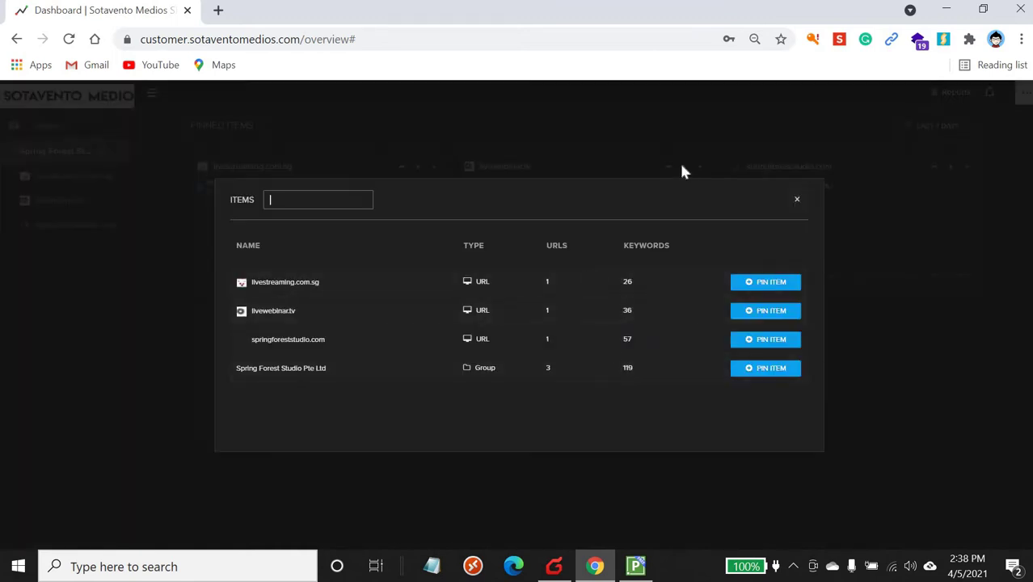
pyautogui.click(798, 203)
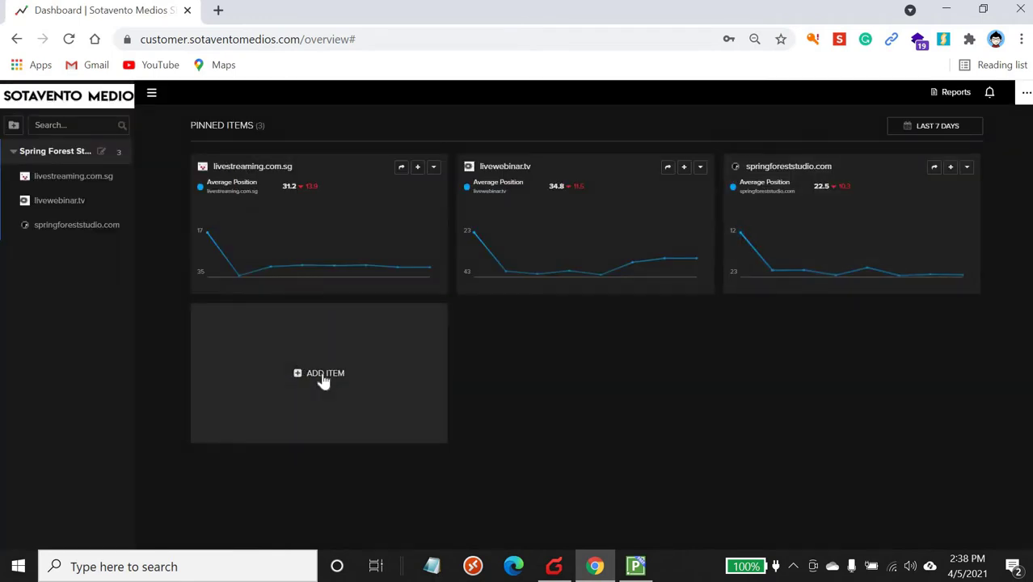
pyautogui.click(308, 311)
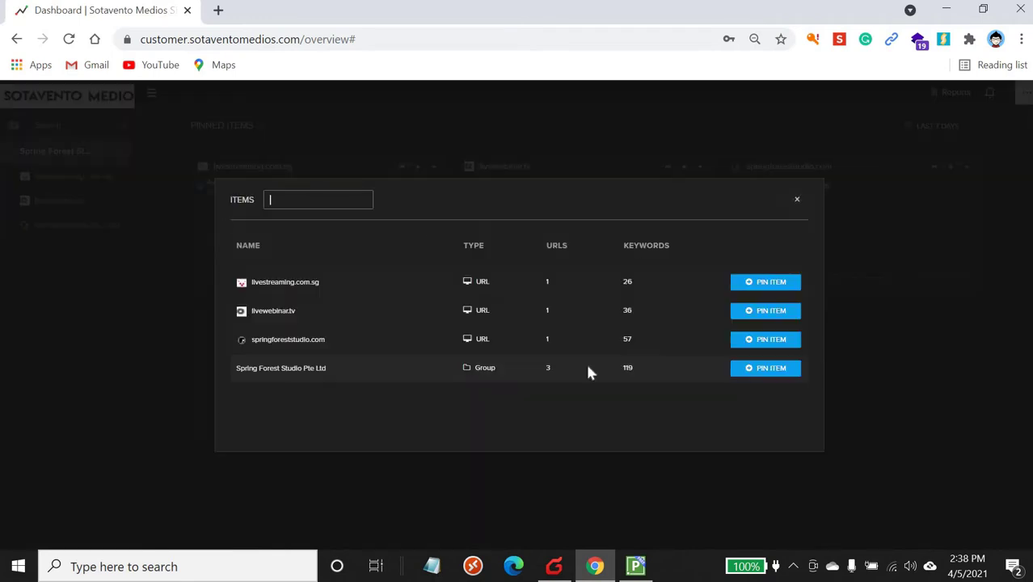
pyautogui.click(799, 203)
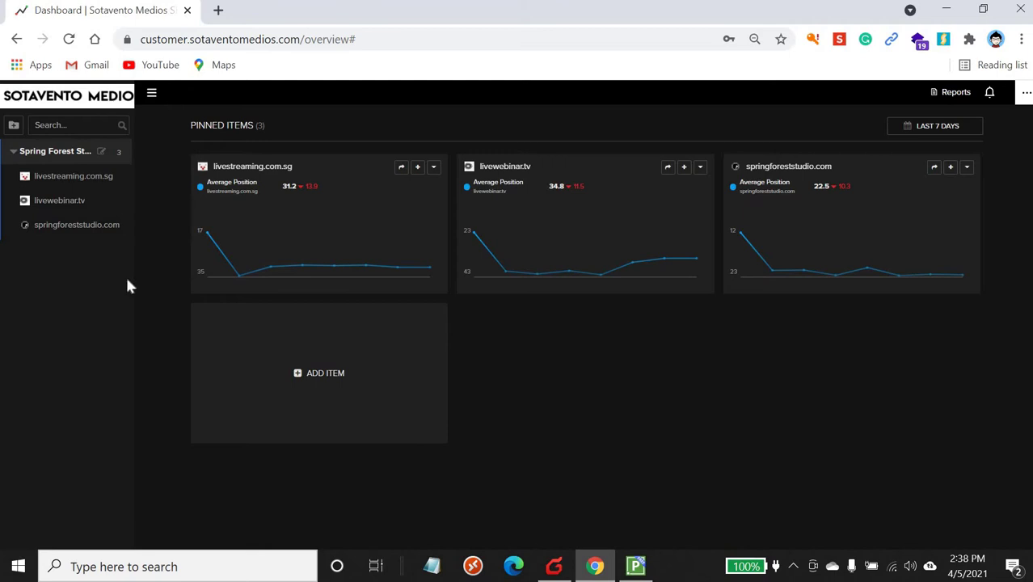
# Open the keyword rankings of springforeststudio.com and review the overview statistics and the keyword table.
pyautogui.click(100, 231)
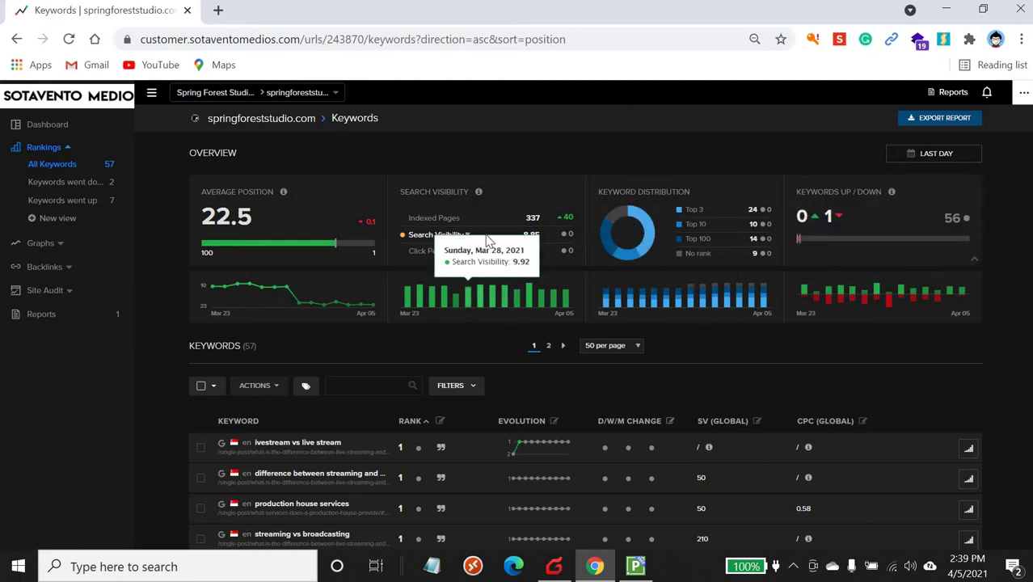
pyautogui.moveTo(478, 195)
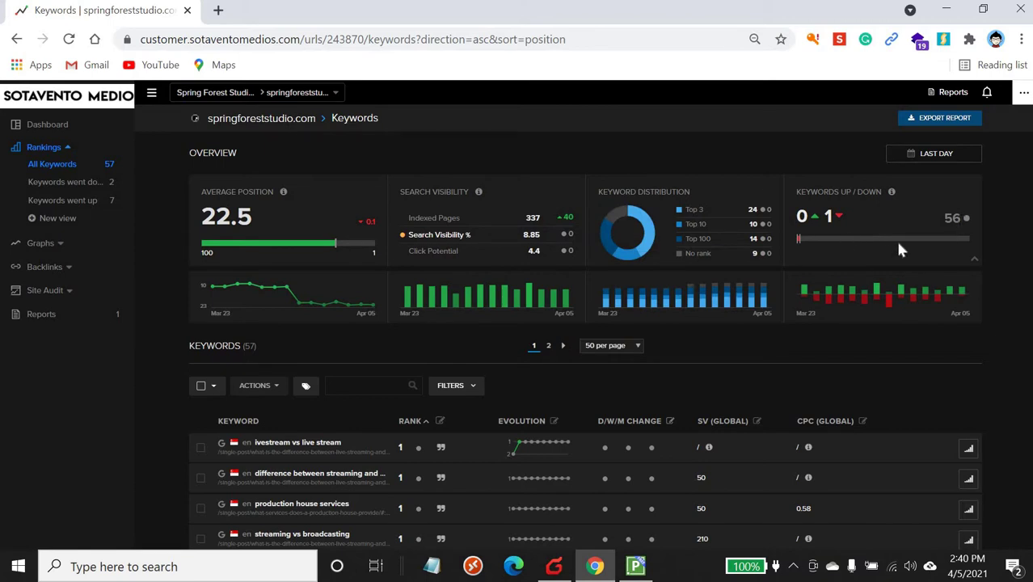
pyautogui.scroll(-1, 895, 238)
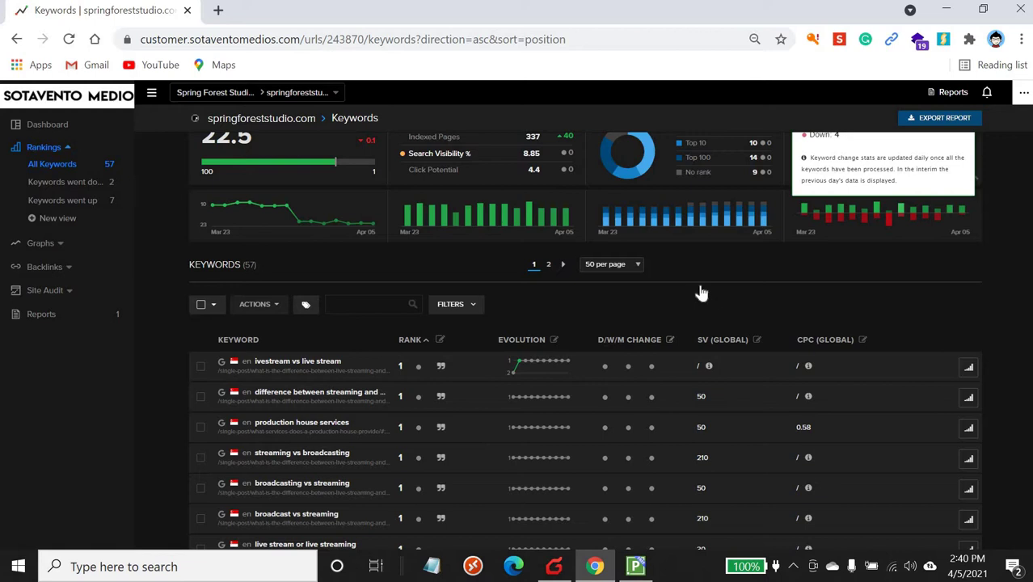
pyautogui.scroll(-1, 501, 255)
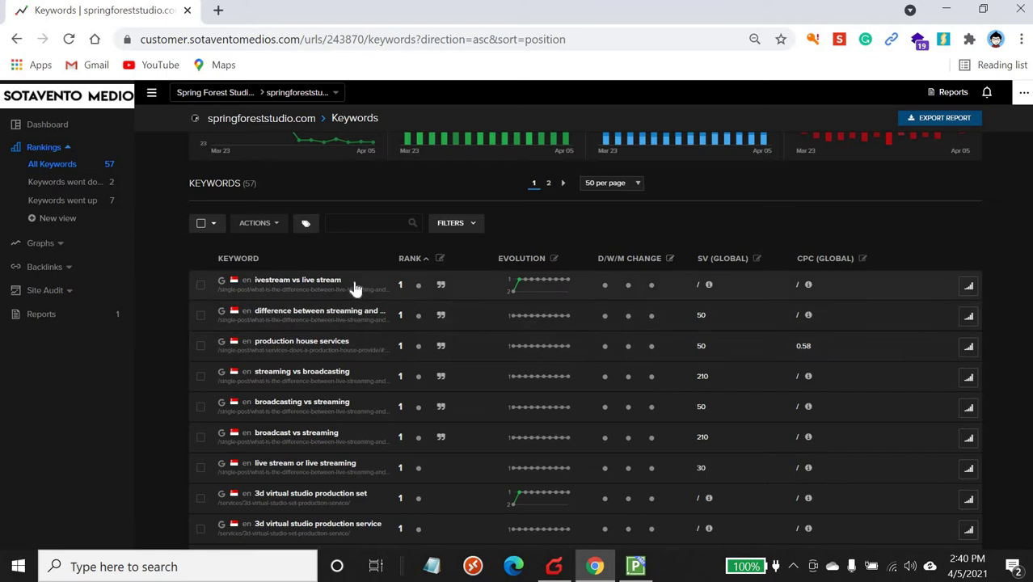
# Copy the first keyword, "ivestream vs live stream", from the keyword table and open a new browser tab.
pyautogui.tripleClick(297, 279)
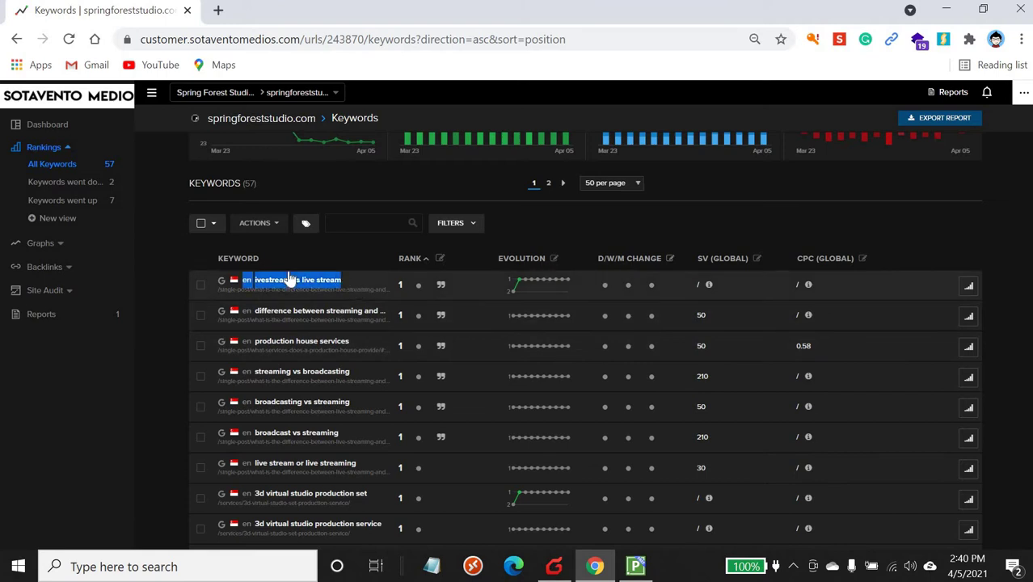
pyautogui.moveTo(349, 289); pyautogui.dragTo(256, 286)
pyautogui.hotkey('ctrl', 'c')
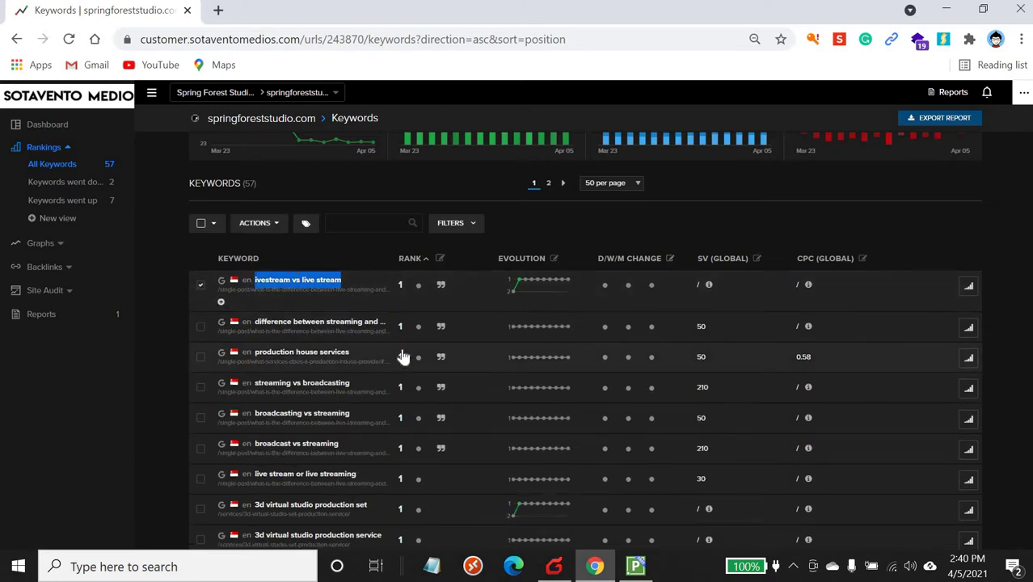
pyautogui.hotkey('ctrl', 't')
pyautogui.write('google.com')
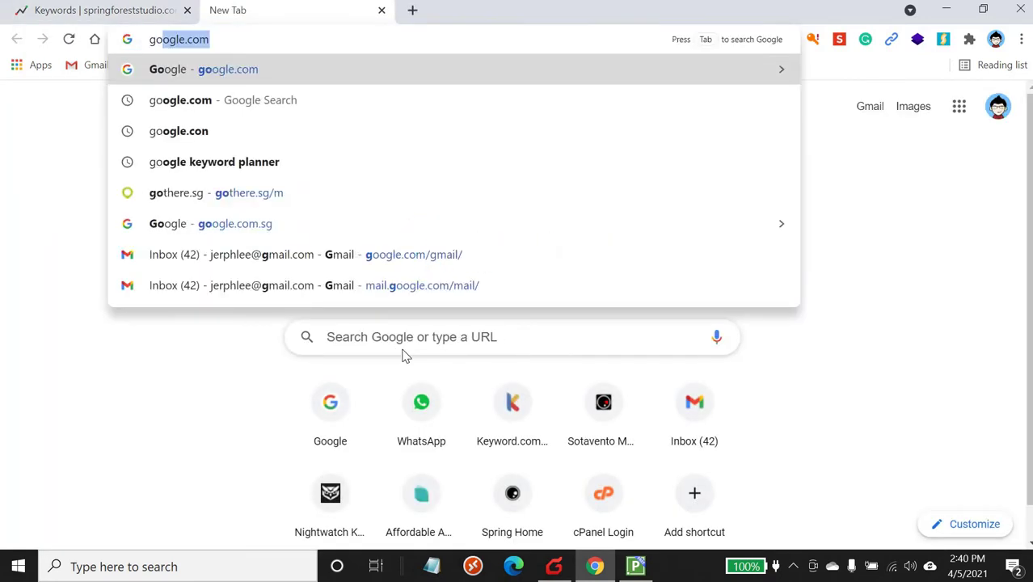
pyautogui.write('l.sg')
pyautogui.press('Return')
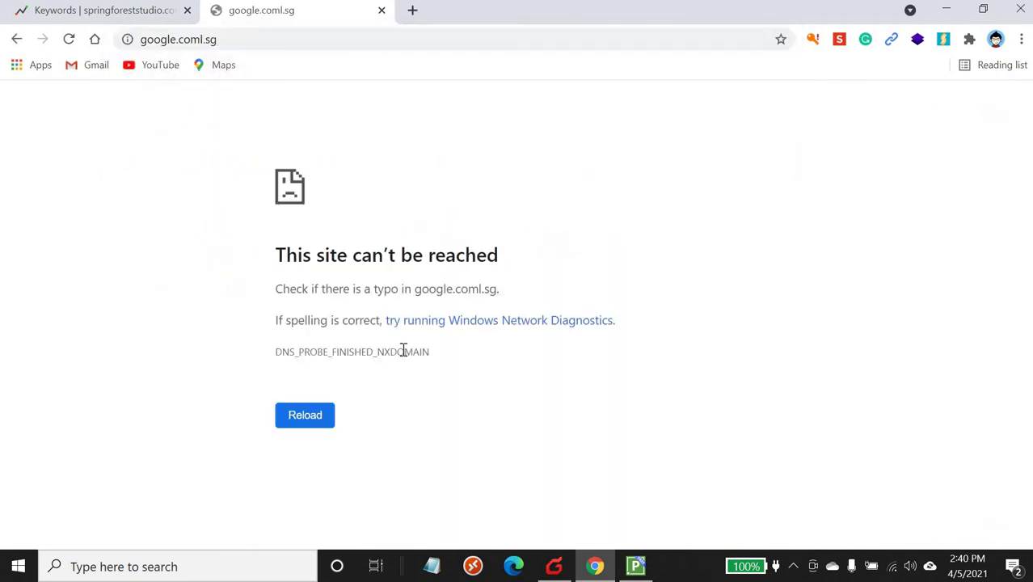
# Search google.com.sg for the copied keyword "ivestream vs live stream" and look for springforeststudio.com in the results.
pyautogui.click(369, 43)
pyautogui.write('google.com.sg')
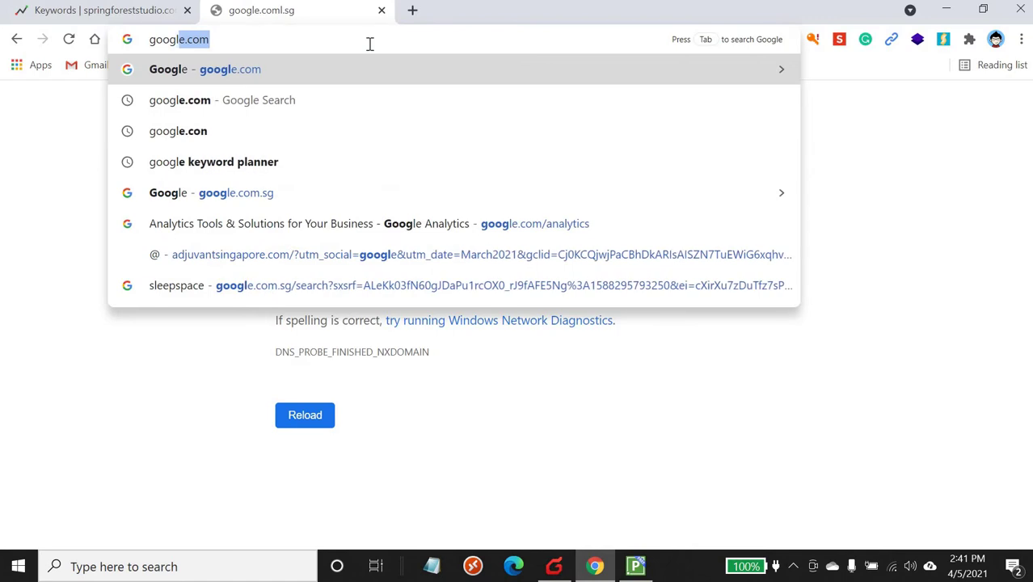
pyautogui.press('Return')
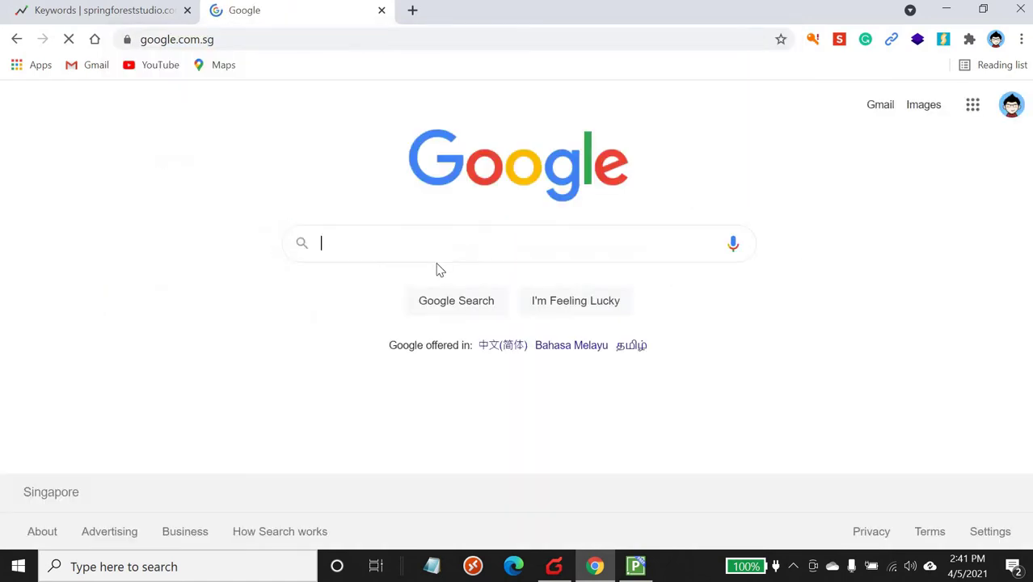
pyautogui.hotkey('ctrl', 'v')
pyautogui.press('Return')
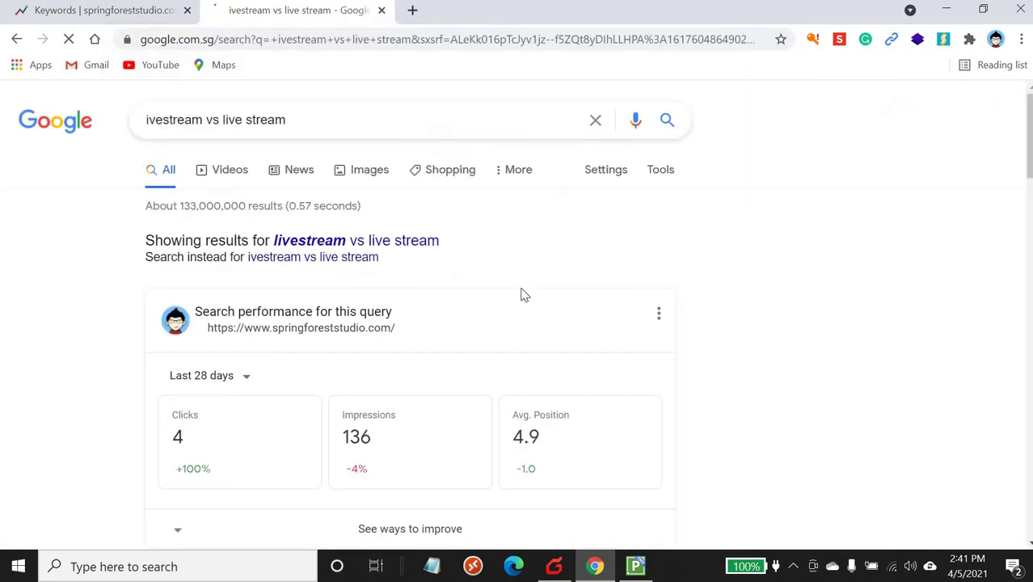
pyautogui.scroll(-9, 532, 292)
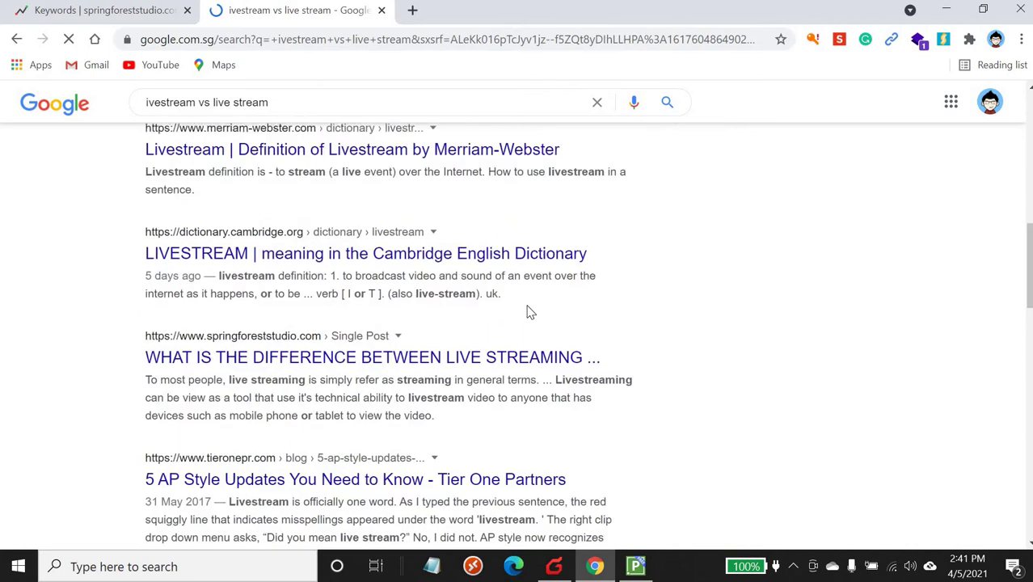
pyautogui.scroll(3, 530, 312)
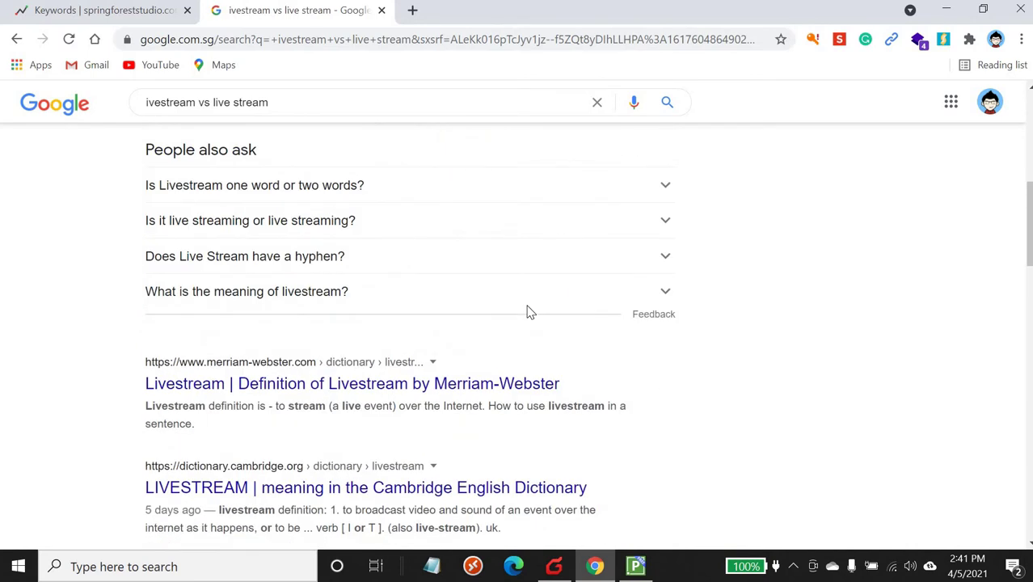
pyautogui.scroll(-1, 530, 312)
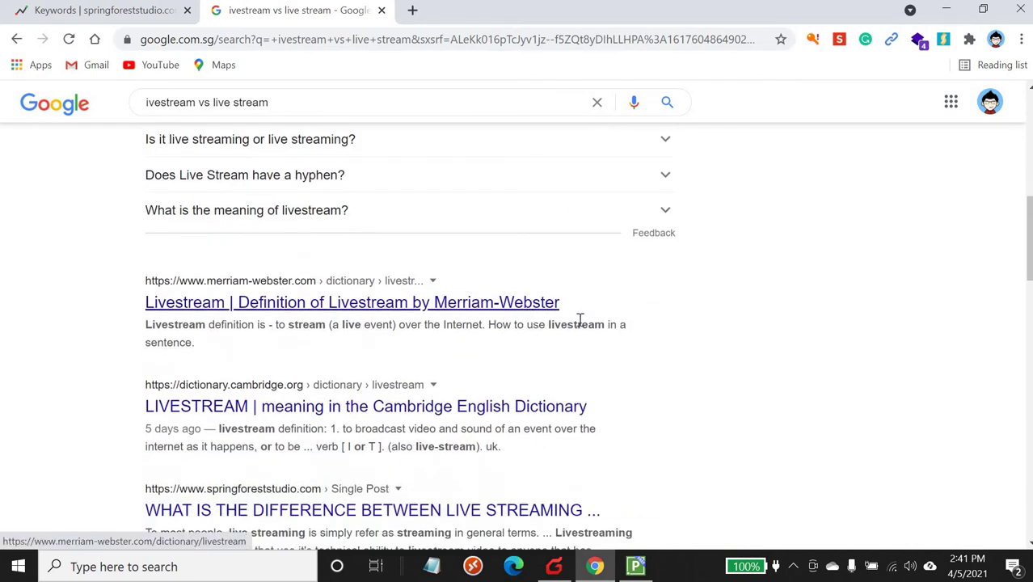
# Repeat the "ivestream vs live stream" search on google.com.sg in an incognito window, close that window and return to the keyword rankings.
pyautogui.hotkey('ctrl', 'shift', 'n')
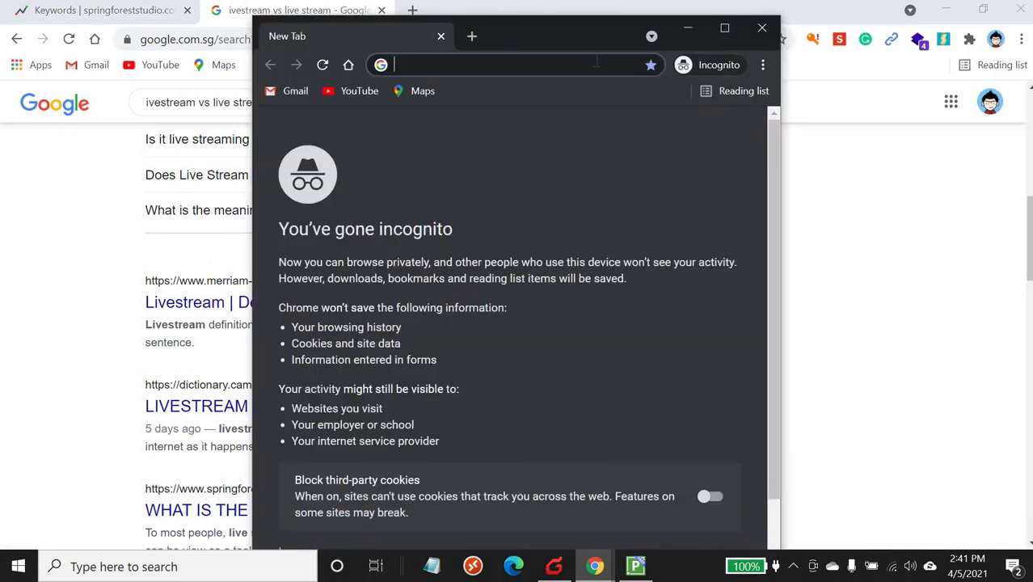
pyautogui.write('google.com.sg')
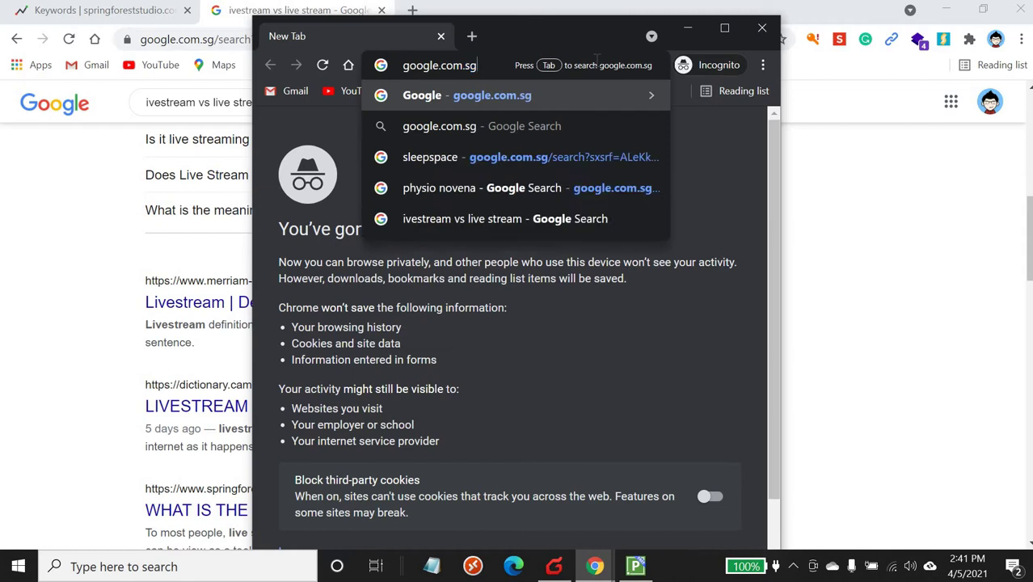
pyautogui.press('Return')
pyautogui.hotkey('ctrl', 'v')
pyautogui.press('Return')
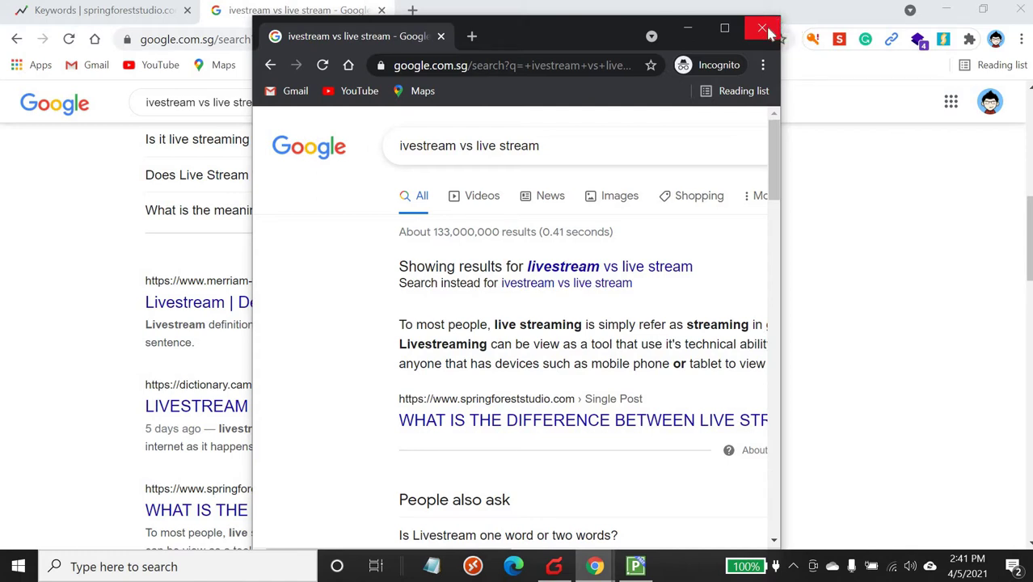
pyautogui.hotkey('ctrl', 'w')
pyautogui.hotkey('ctrl', 'shift', 'Tab')
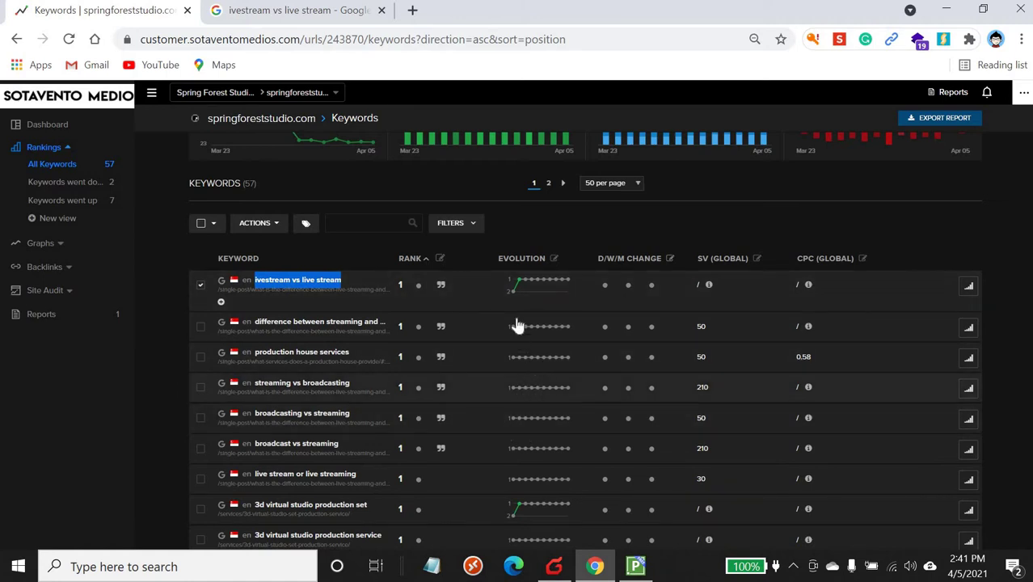
# Examine the rank evolution graphs and position changes of the keywords throughout the table.
pyautogui.moveTo(514, 337)
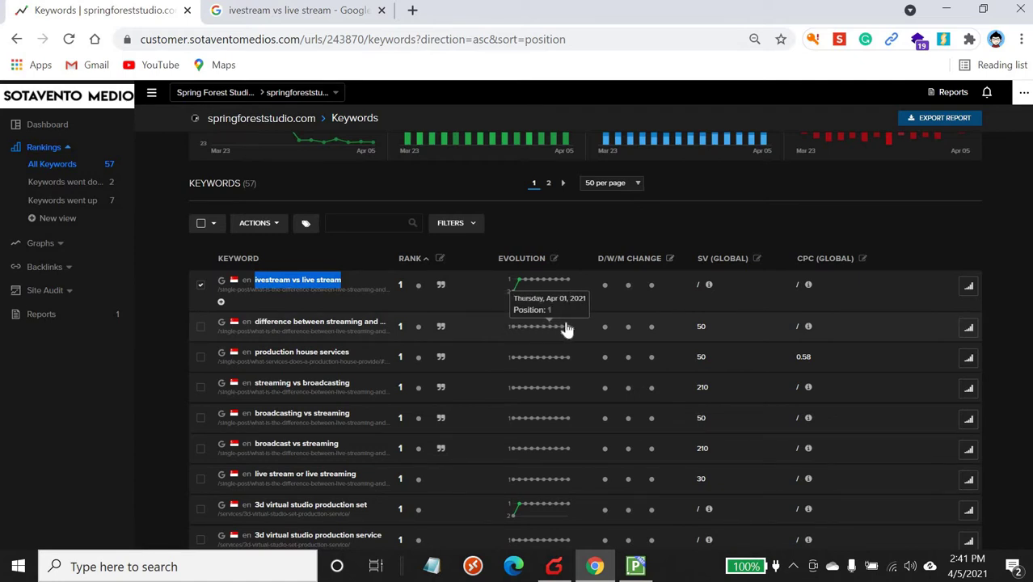
pyautogui.scroll(-1, 548, 382)
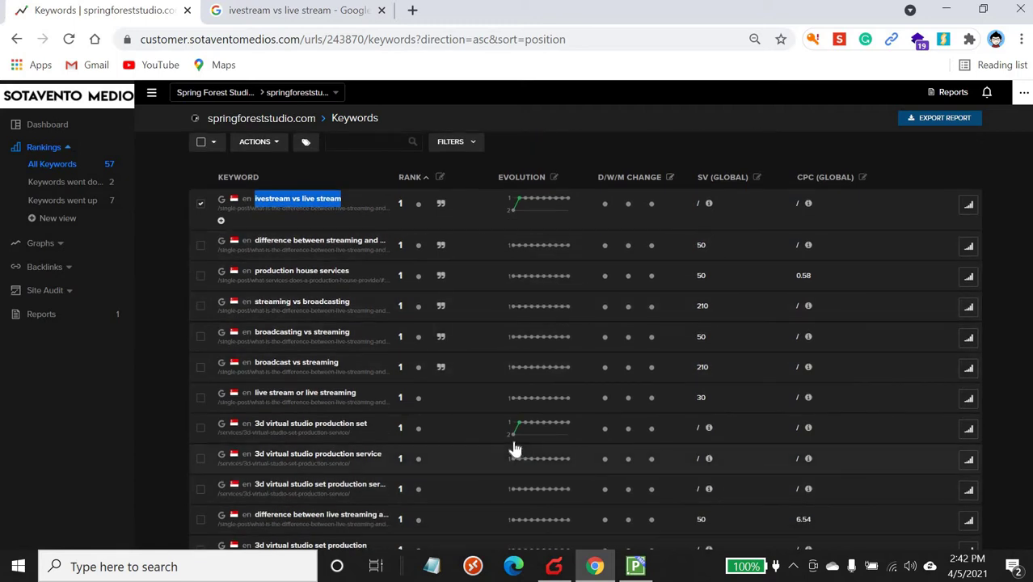
pyautogui.moveTo(514, 440)
pyautogui.scroll(-1, 521, 472)
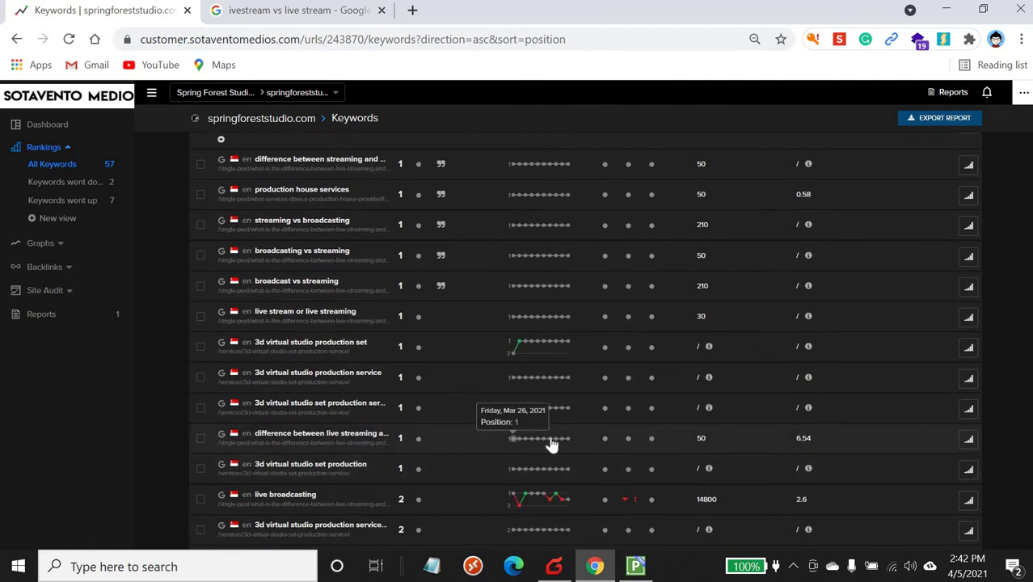
pyautogui.scroll(-2, 511, 485)
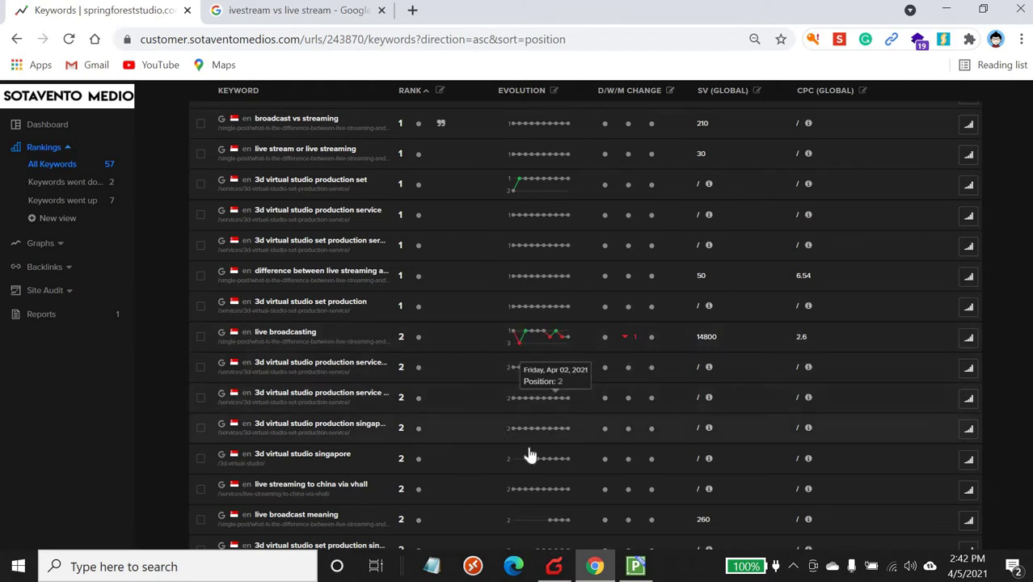
pyautogui.scroll(6, 572, 470)
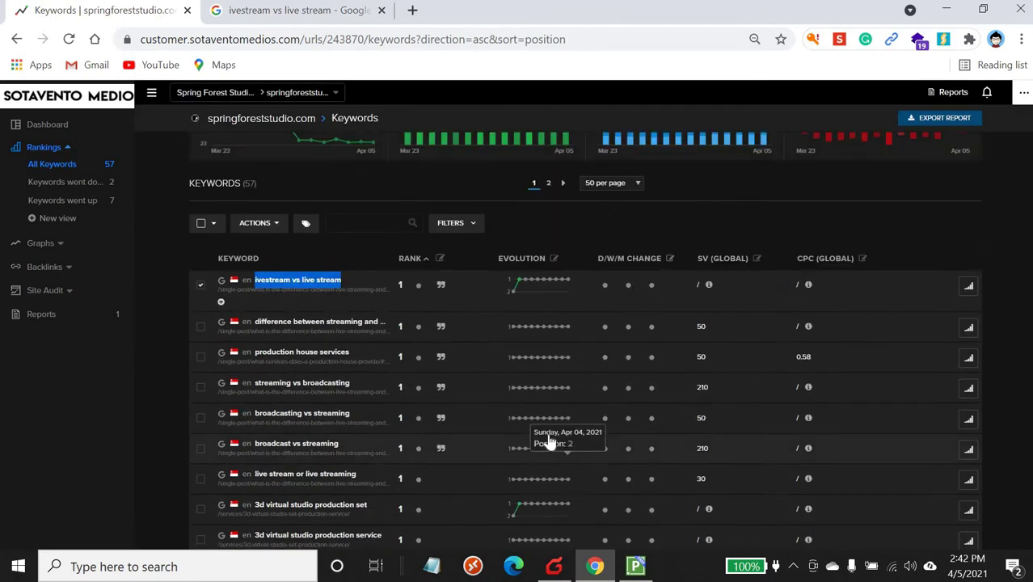
pyautogui.scroll(-1, 667, 397)
pyautogui.scroll(-1, 691, 339)
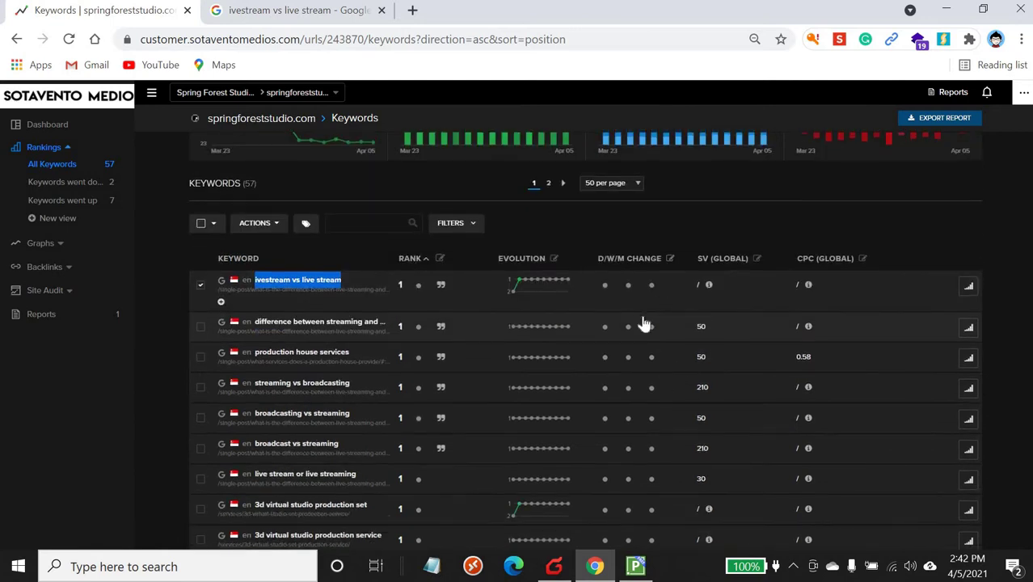
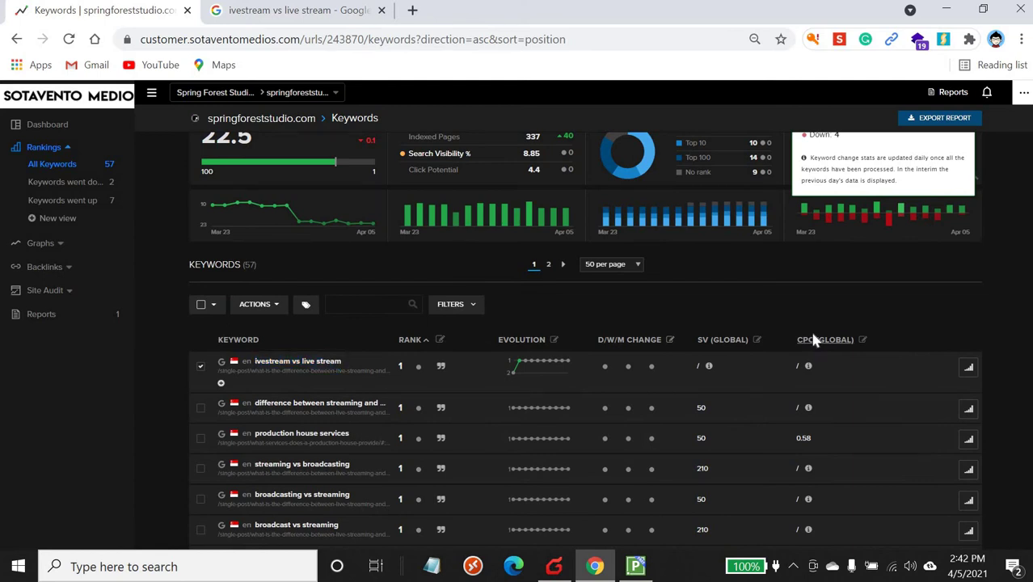
# Sort the keyword table by global CPC, highest first, and check which other metrics that column can show.
pyautogui.scroll(-8, 858, 356)
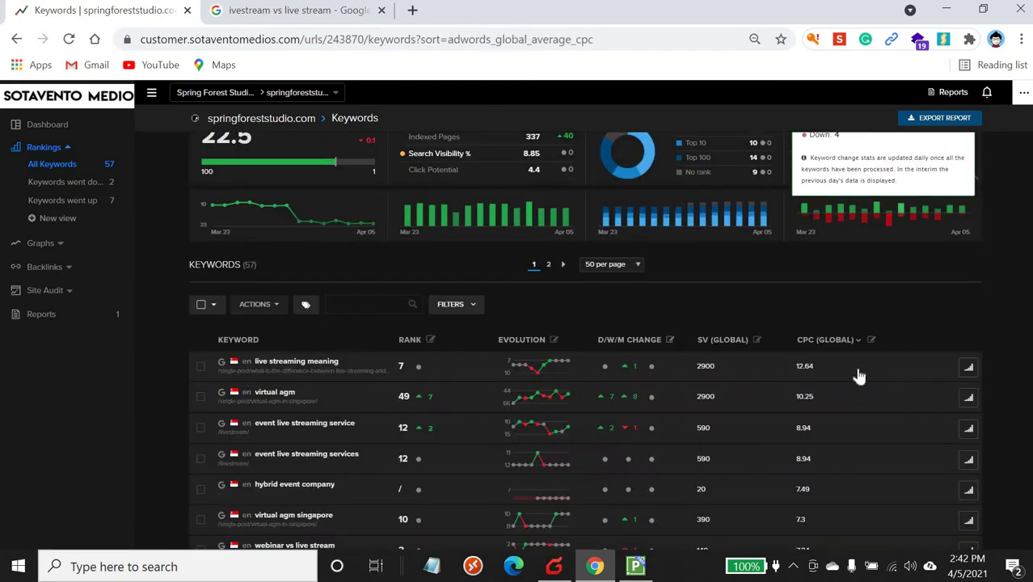
pyautogui.scroll(6, 857, 324)
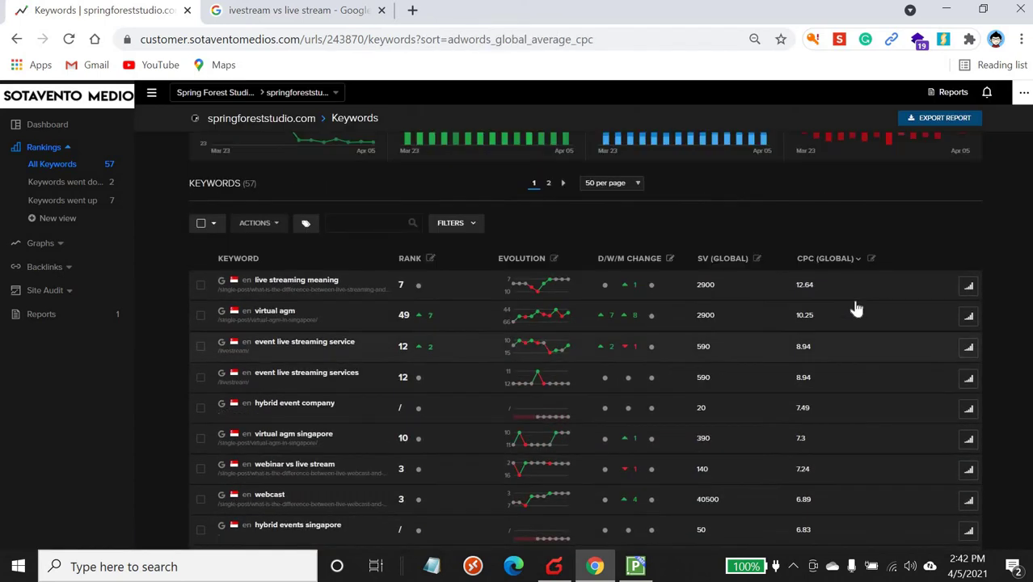
pyautogui.click(871, 260)
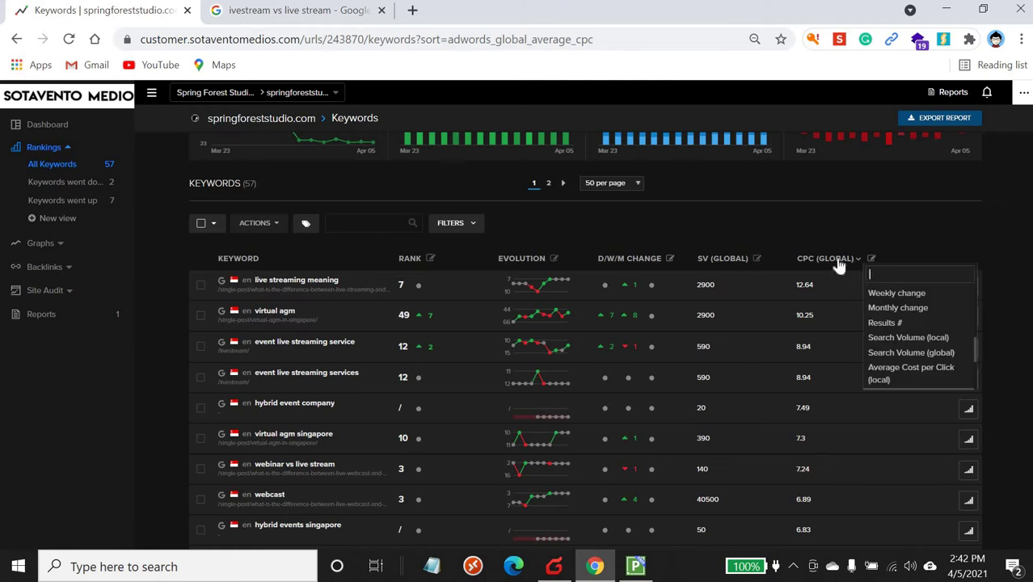
pyautogui.click(755, 259)
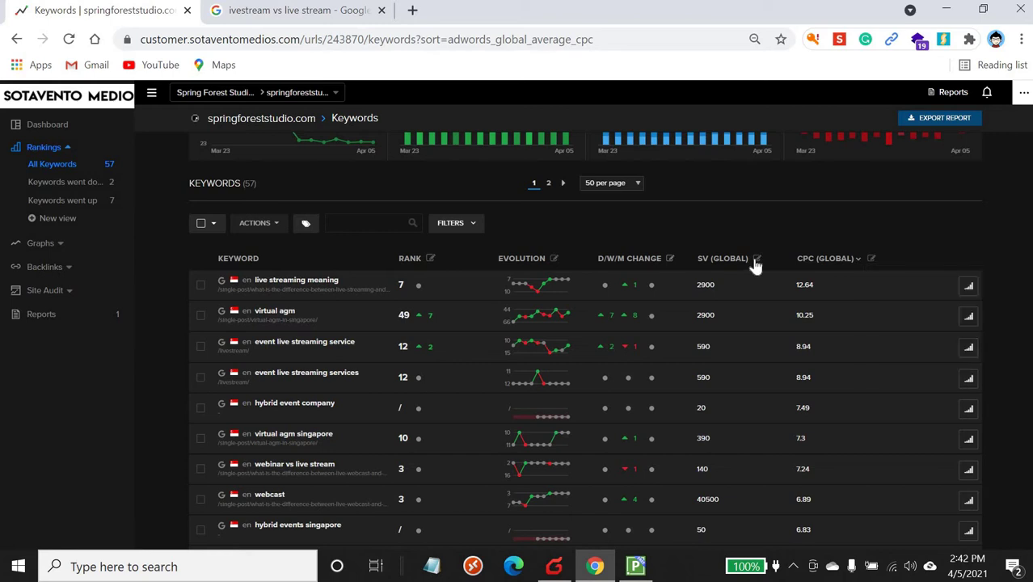
# Replace the global search volume column with Average Cost per Click (local) and sort the keywords by it in ascending order.
pyautogui.click(757, 260)
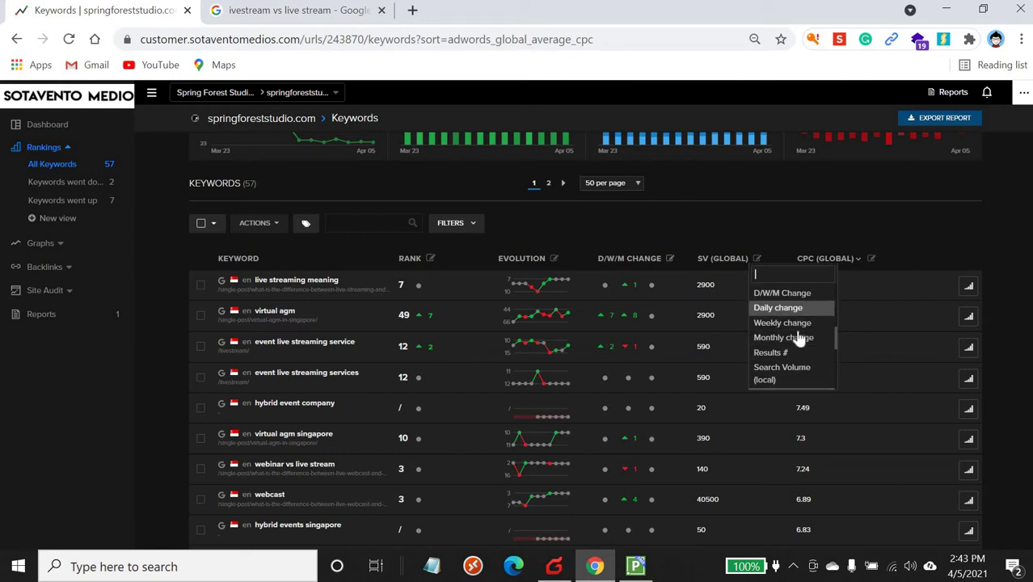
pyautogui.scroll(-2, 800, 340)
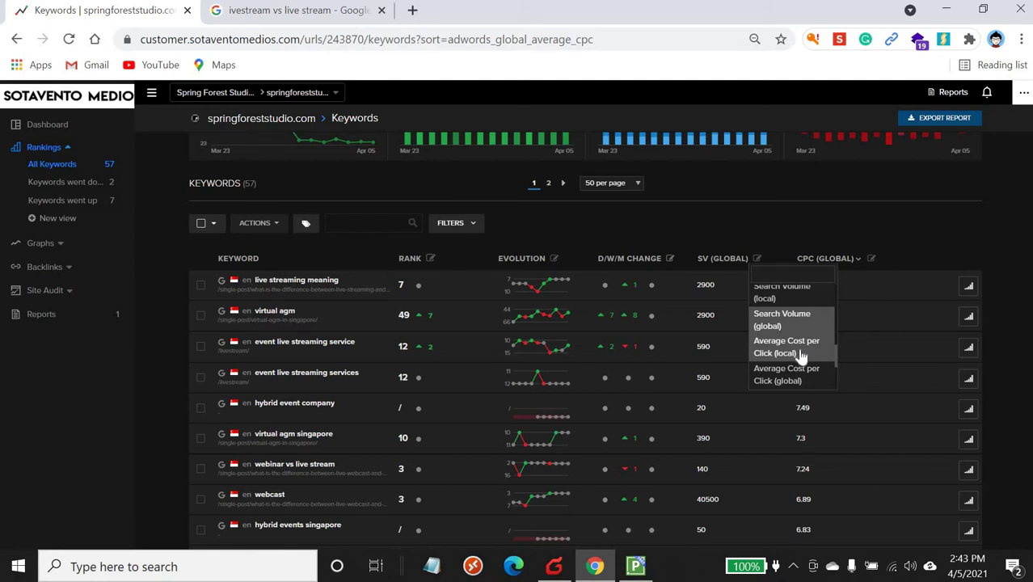
pyautogui.click(800, 357)
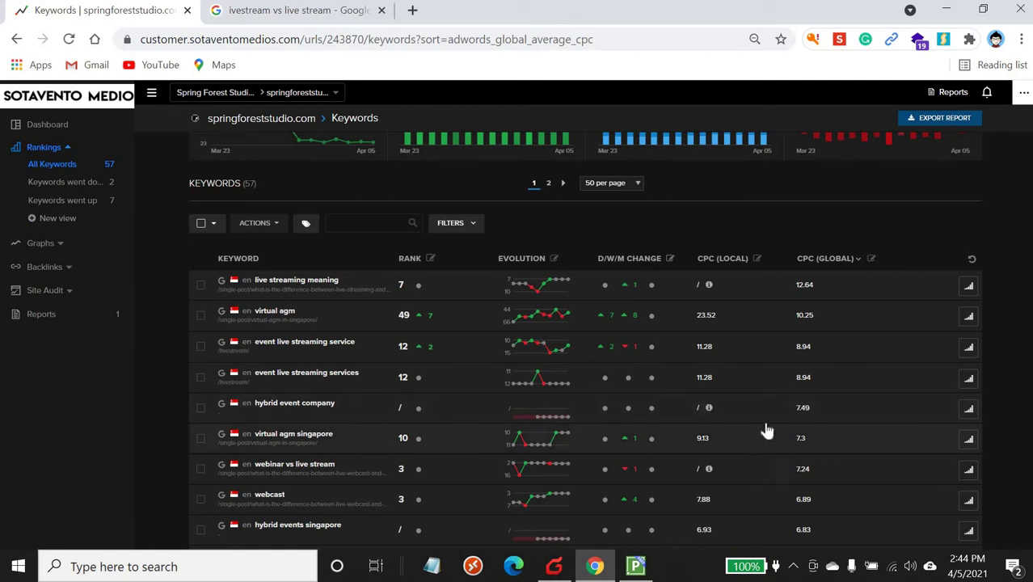
pyautogui.click(727, 259)
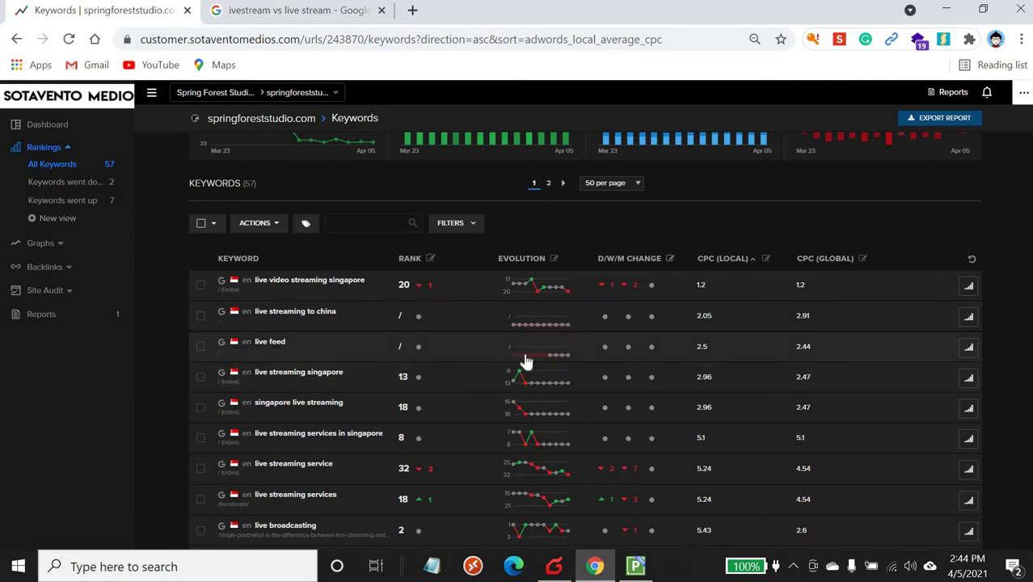
# Open the position graph for "live video streaming singapore", compare its week and month periods, and return it to the day period.
pyautogui.moveTo(554, 358)
pyautogui.scroll(2, 369, 339)
pyautogui.scroll(-3, 745, 443)
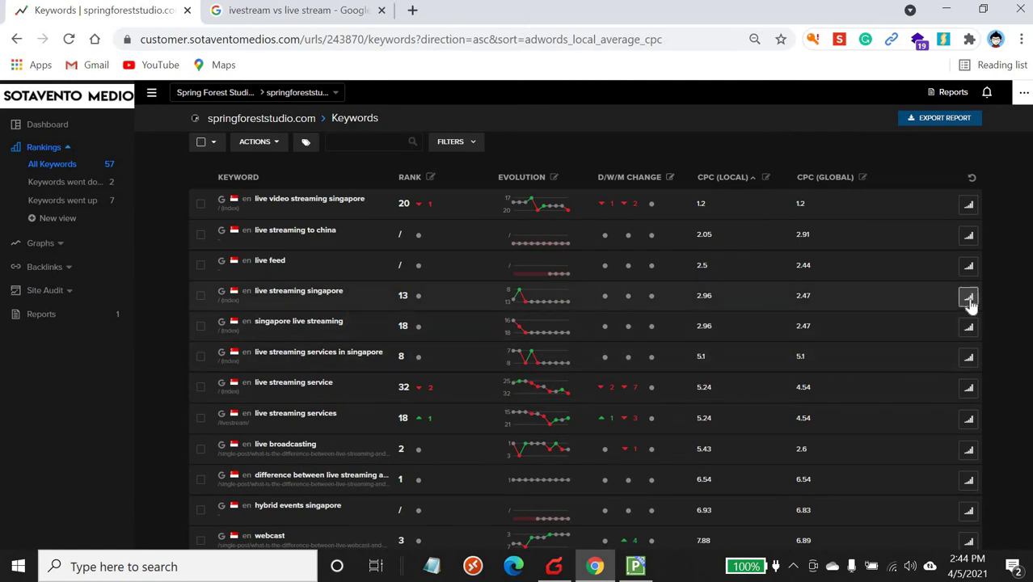
pyautogui.scroll(1, 966, 300)
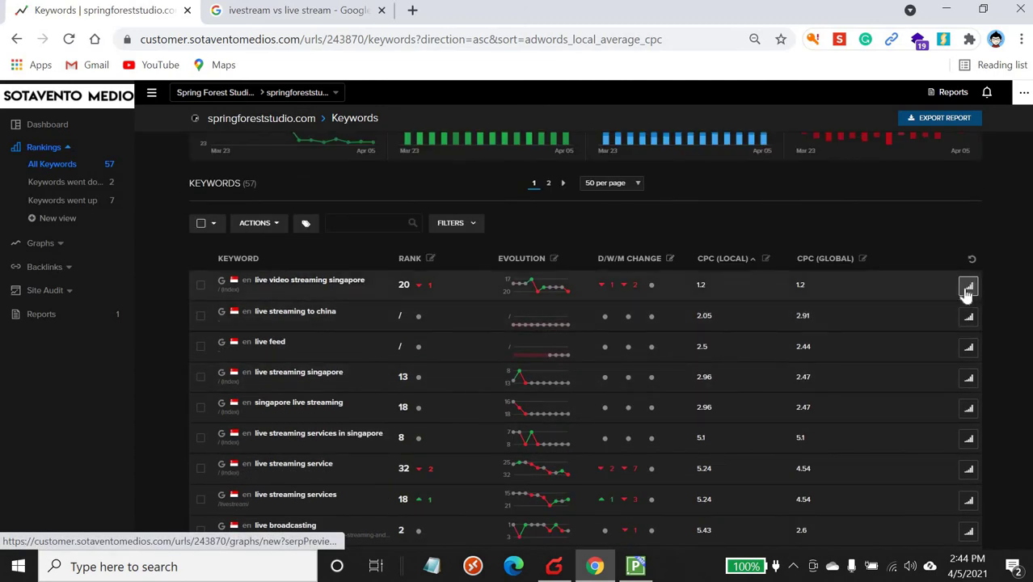
pyautogui.click(967, 293)
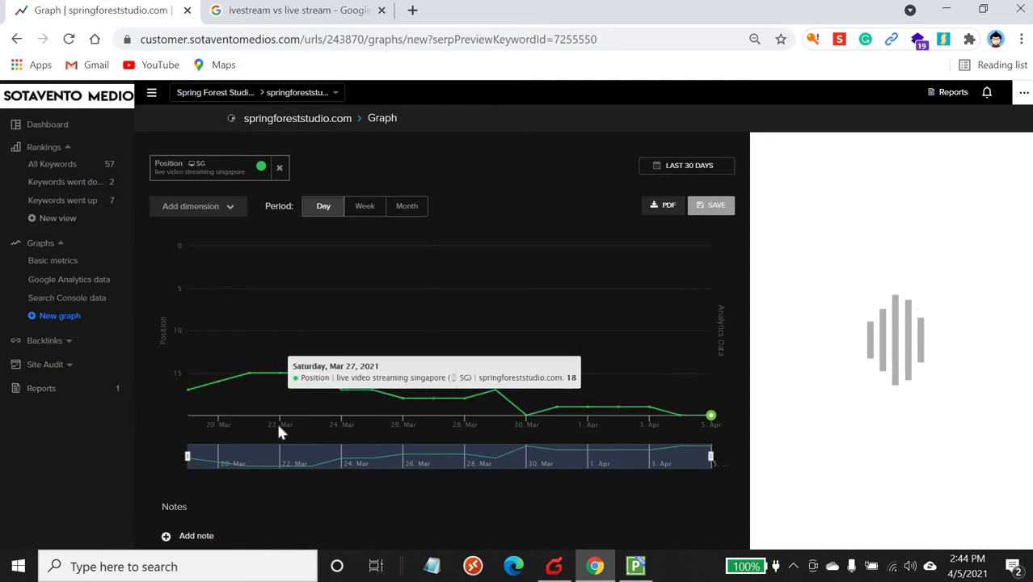
pyautogui.click(365, 212)
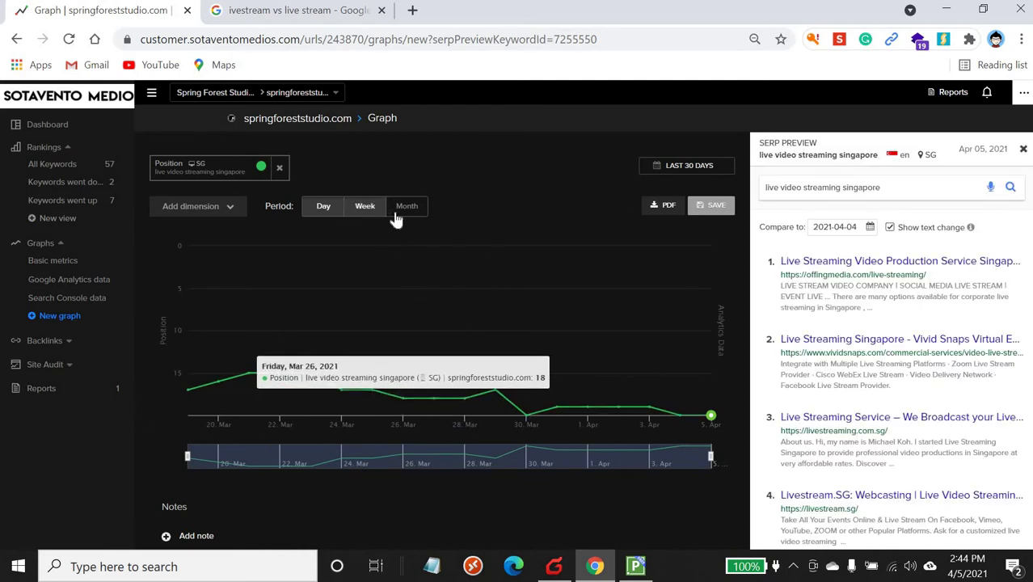
pyautogui.click(397, 214)
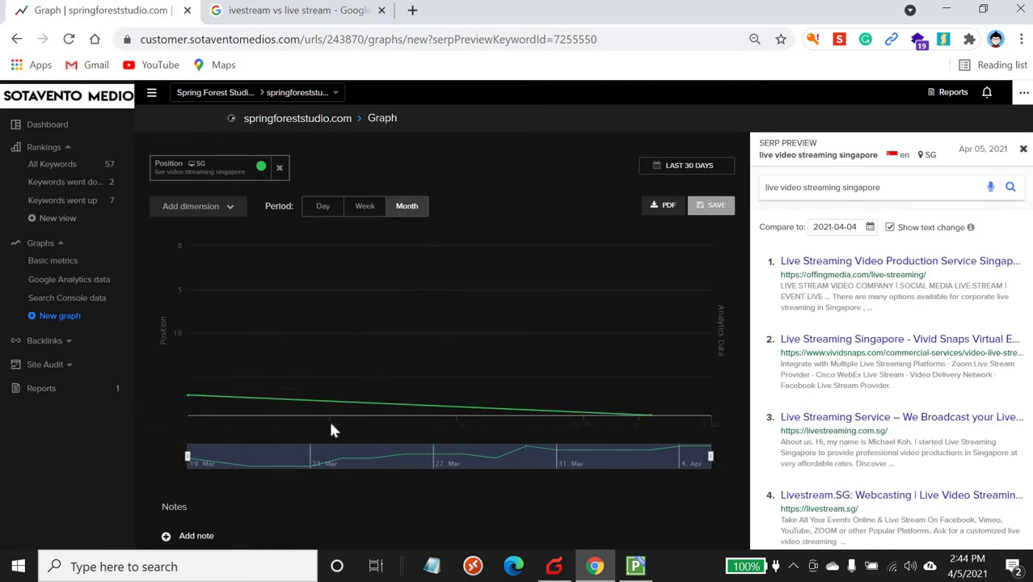
pyautogui.click(328, 209)
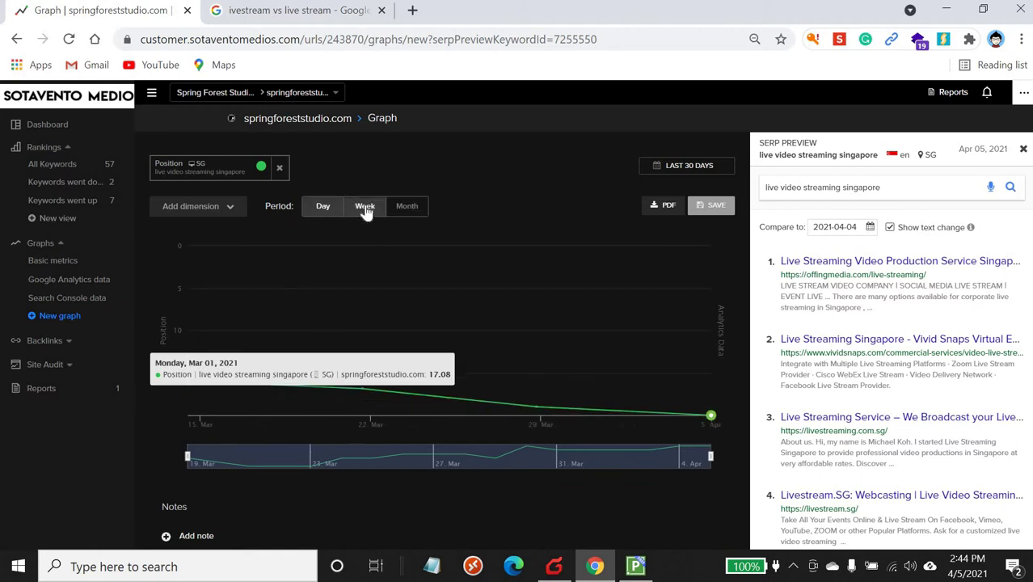
pyautogui.click(377, 212)
pyautogui.click(331, 212)
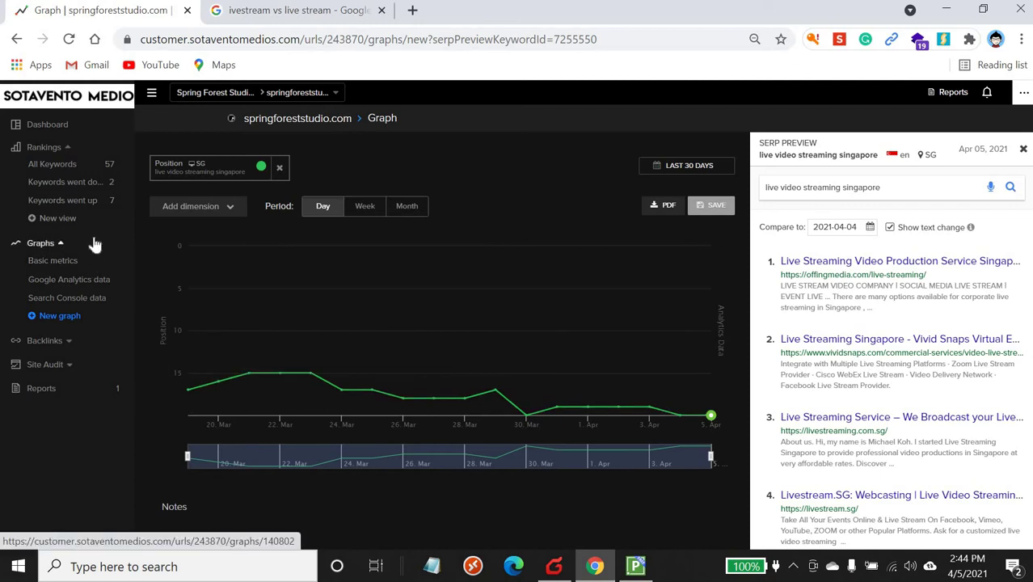
# Open the Keywords went down view and review its overview and listed keywords.
pyautogui.click(61, 243)
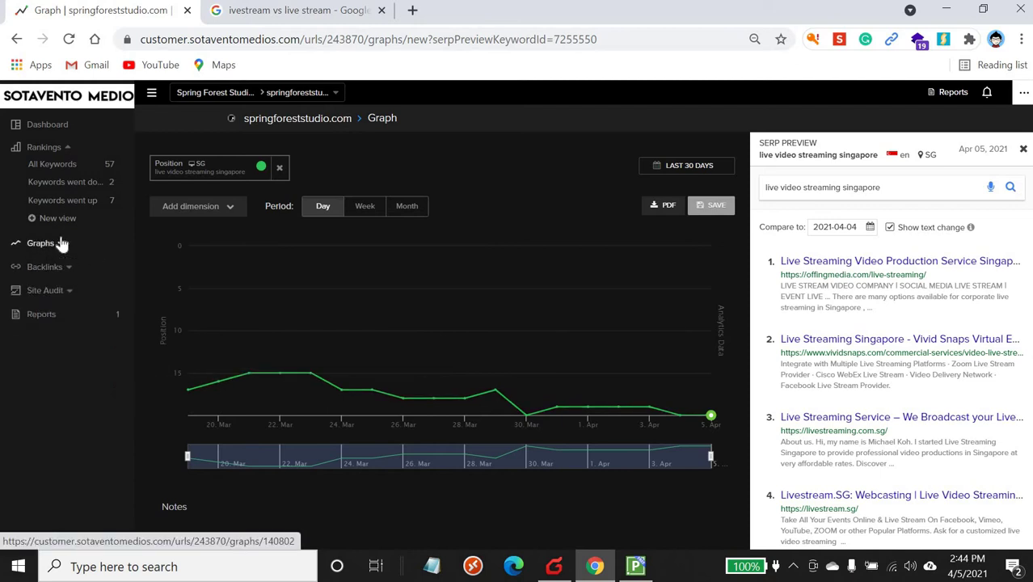
pyautogui.click(59, 244)
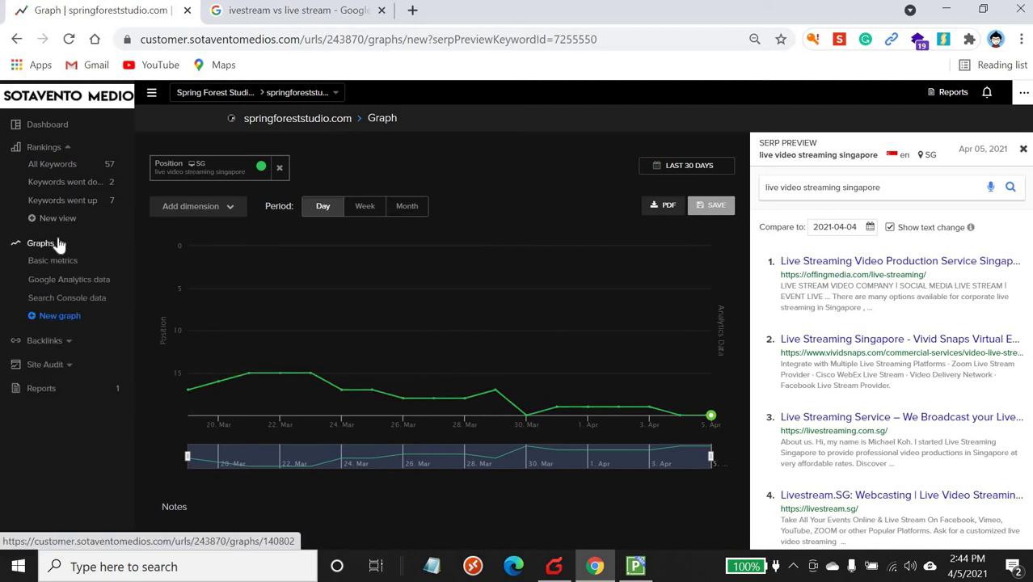
pyautogui.click(71, 185)
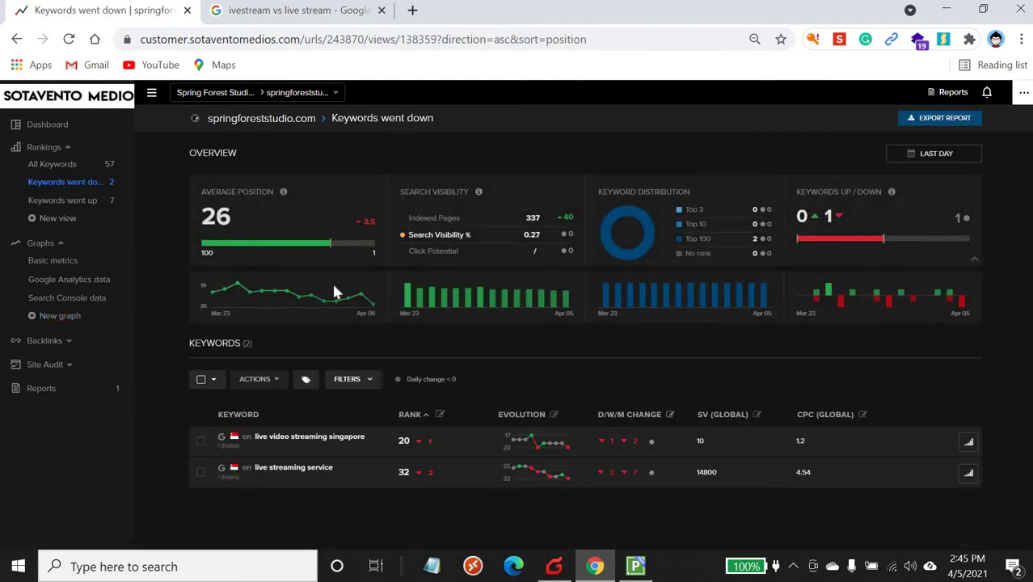
pyautogui.scroll(-1, 437, 441)
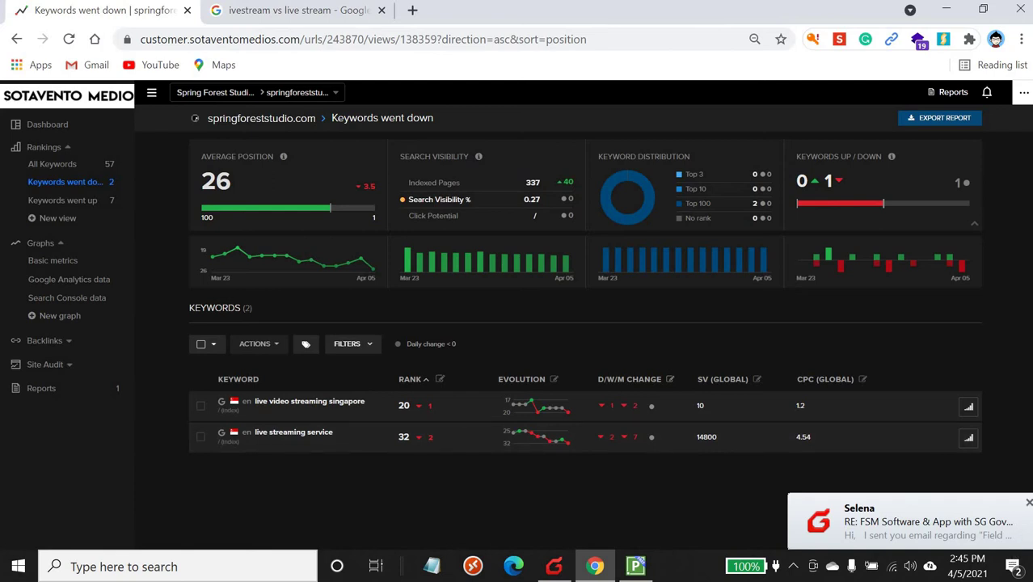
# Dismiss the incoming email notification and close the Foxmail window.
pyautogui.click(1029, 503)
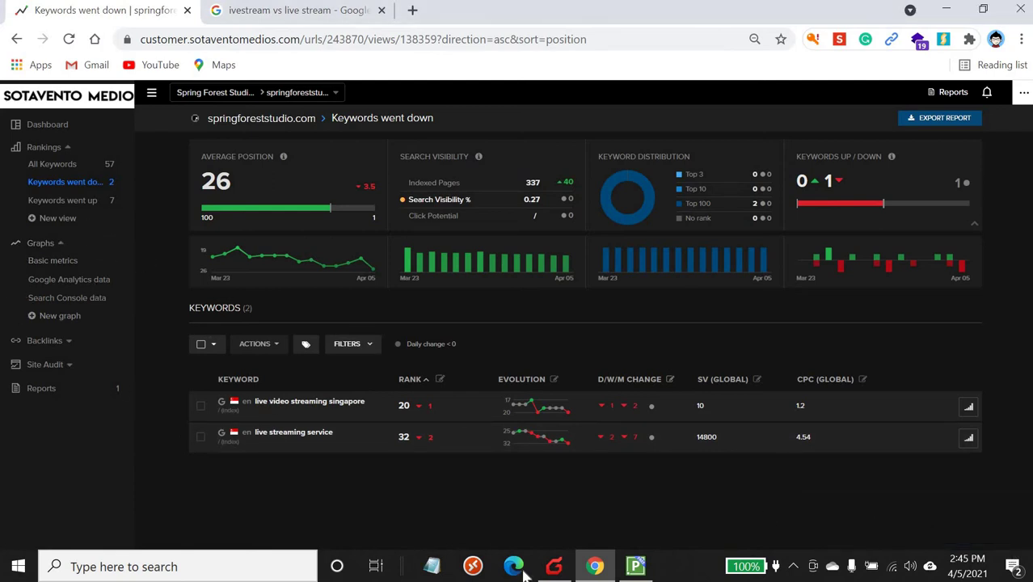
pyautogui.rightClick(556, 566)
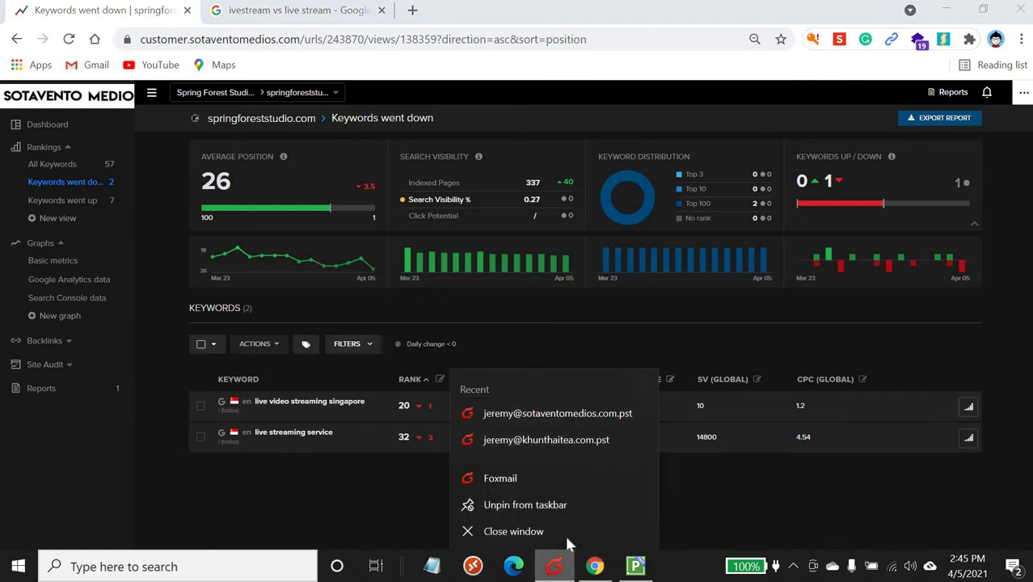
pyautogui.click(565, 532)
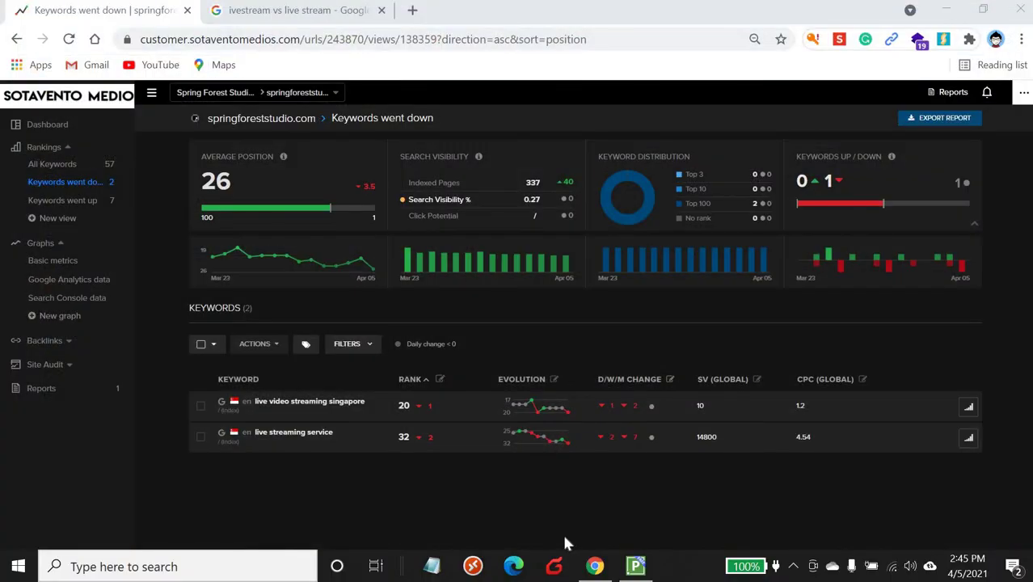
pyautogui.click(428, 511)
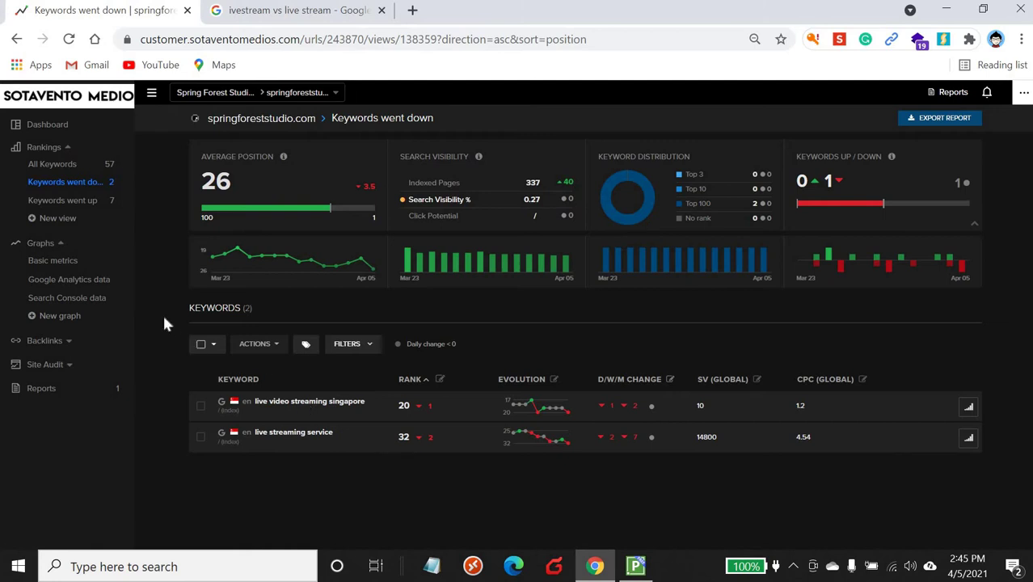
# Open the Keywords went up view and review the ranks and position changes of its keywords.
pyautogui.click(84, 202)
pyautogui.scroll(-2, 353, 253)
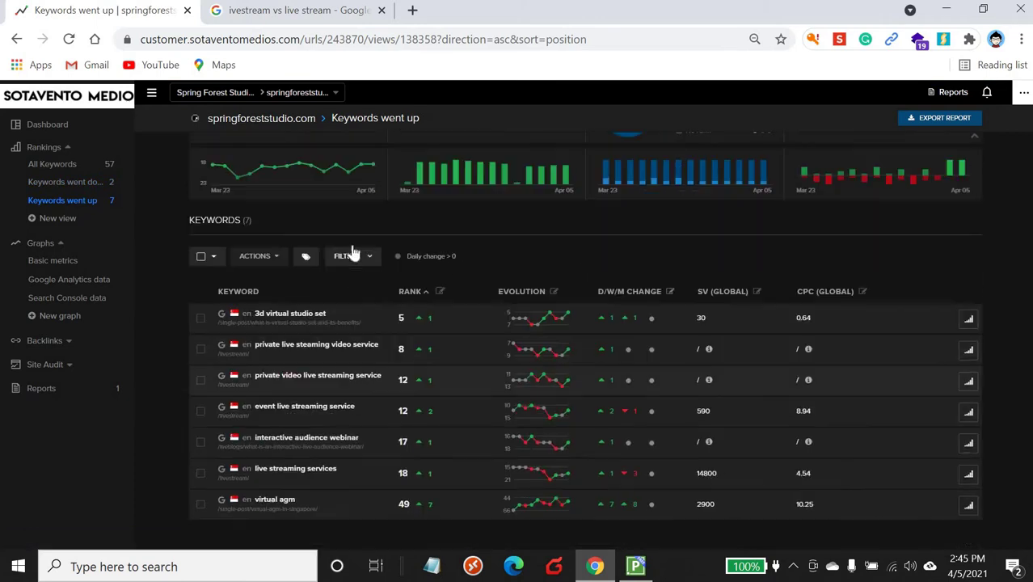
pyautogui.scroll(-2, 354, 254)
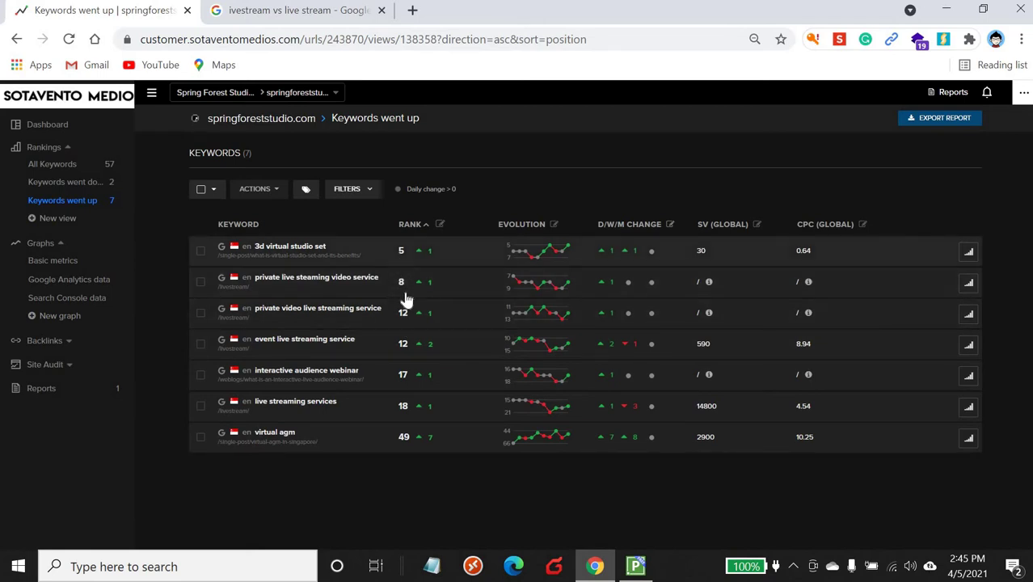
# Examine the Basic metrics graph for springforeststudio.com, and view the Google Analytics data graph of sessions.
pyautogui.click(46, 245)
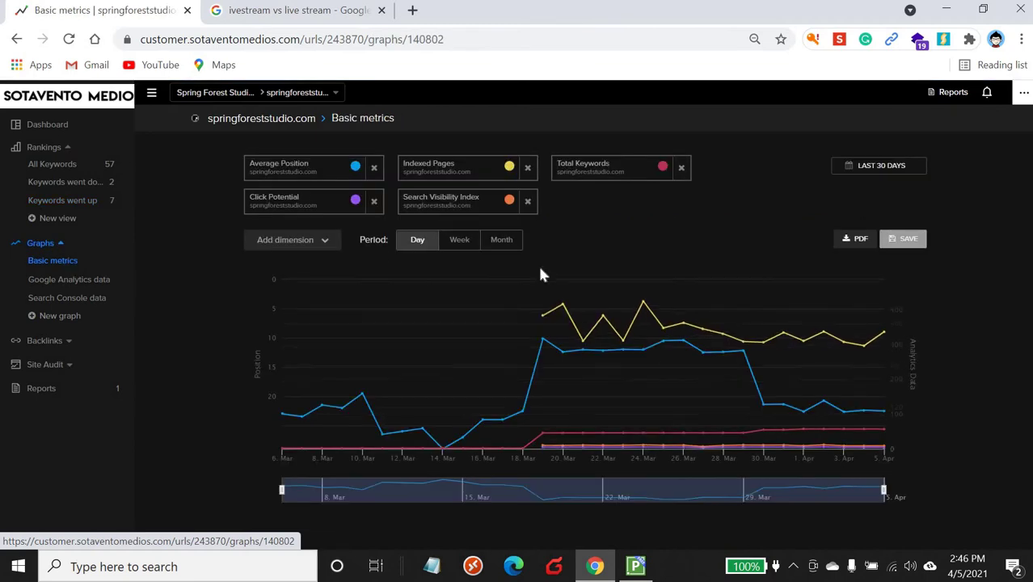
pyautogui.scroll(-1, 608, 306)
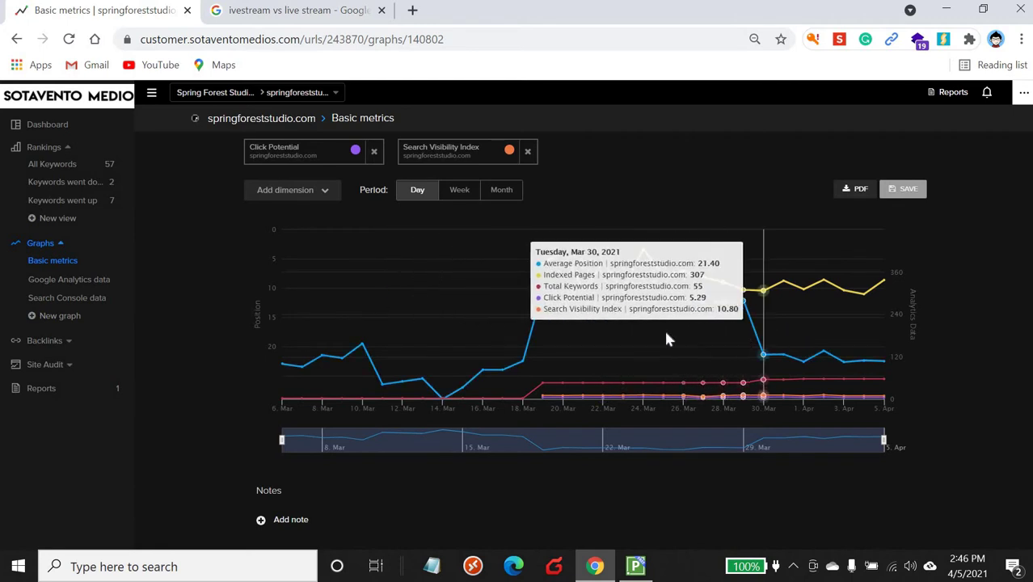
pyautogui.click(87, 283)
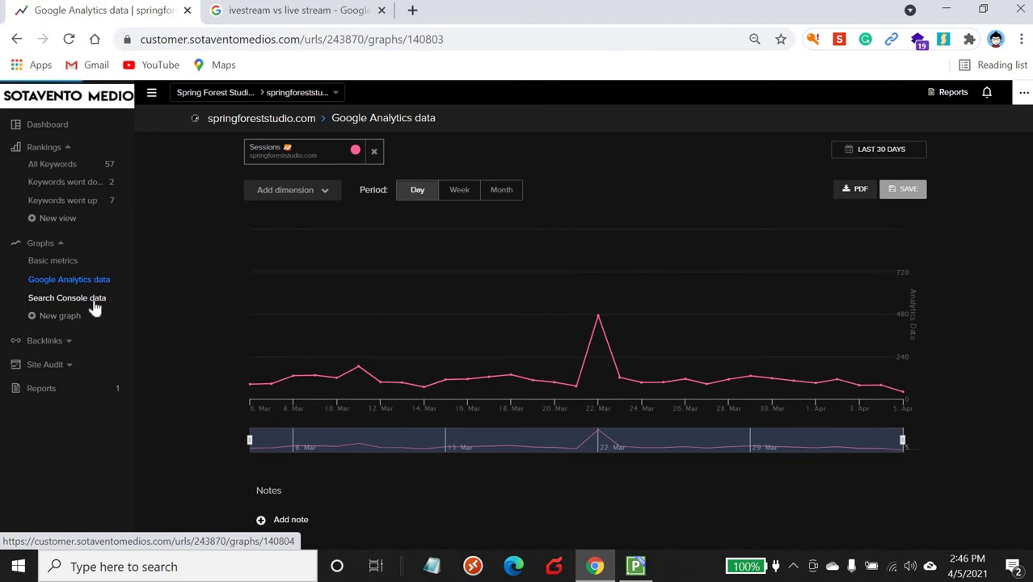
# Examine the Search Console data graph, and open a new graph to view the site's average position.
pyautogui.click(95, 303)
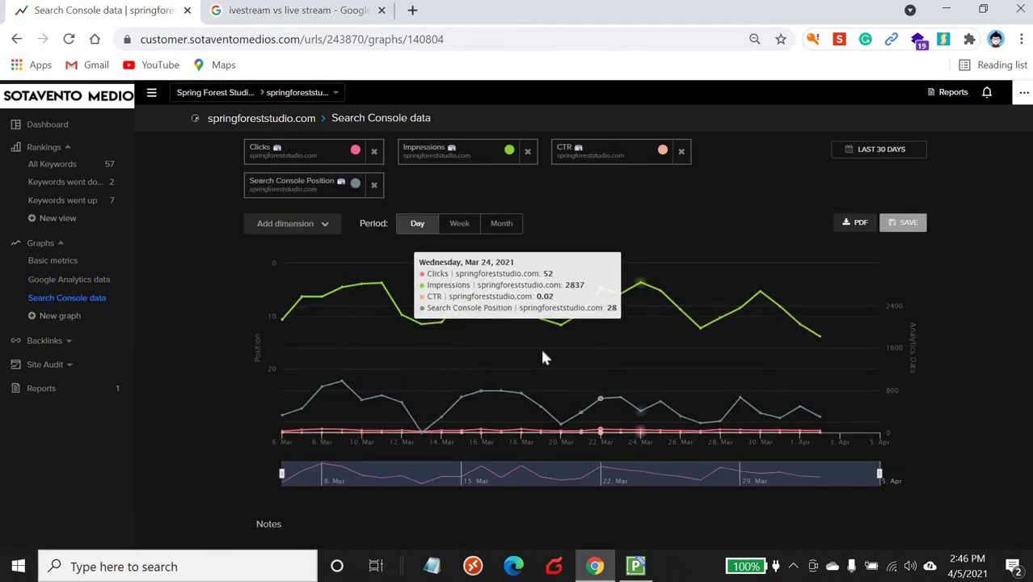
pyautogui.scroll(-1, 722, 312)
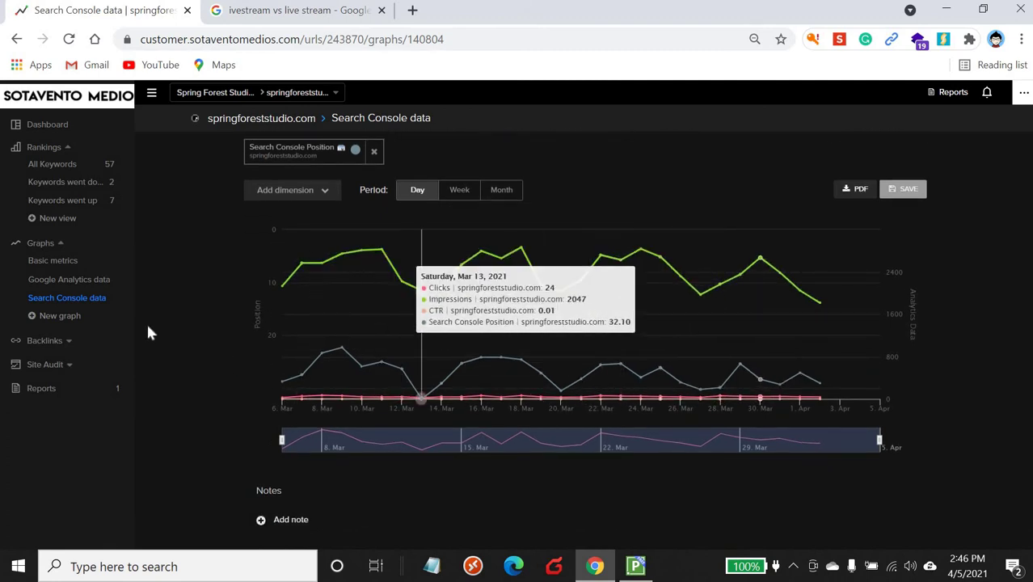
pyautogui.click(64, 321)
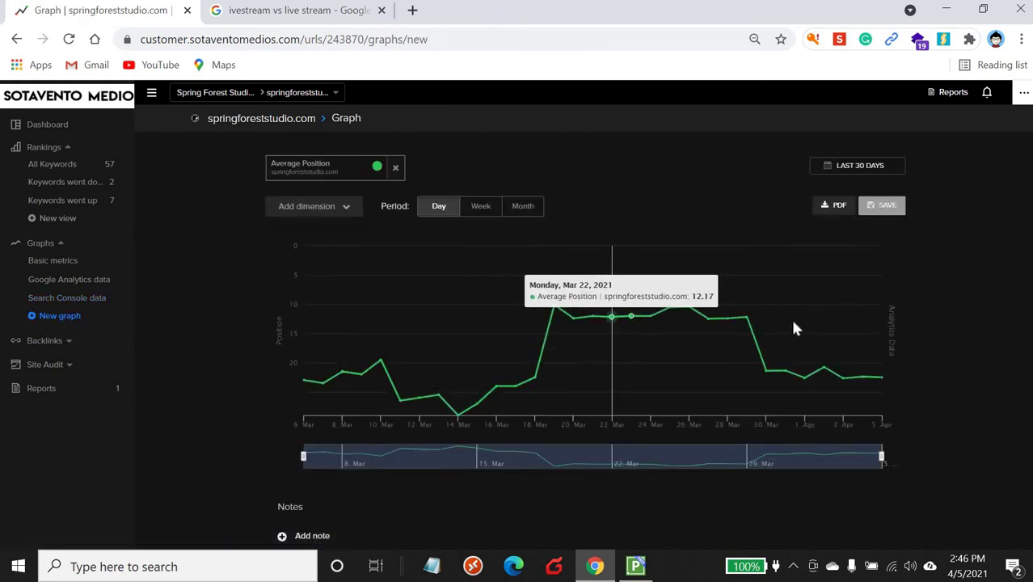
pyautogui.scroll(-1, 799, 331)
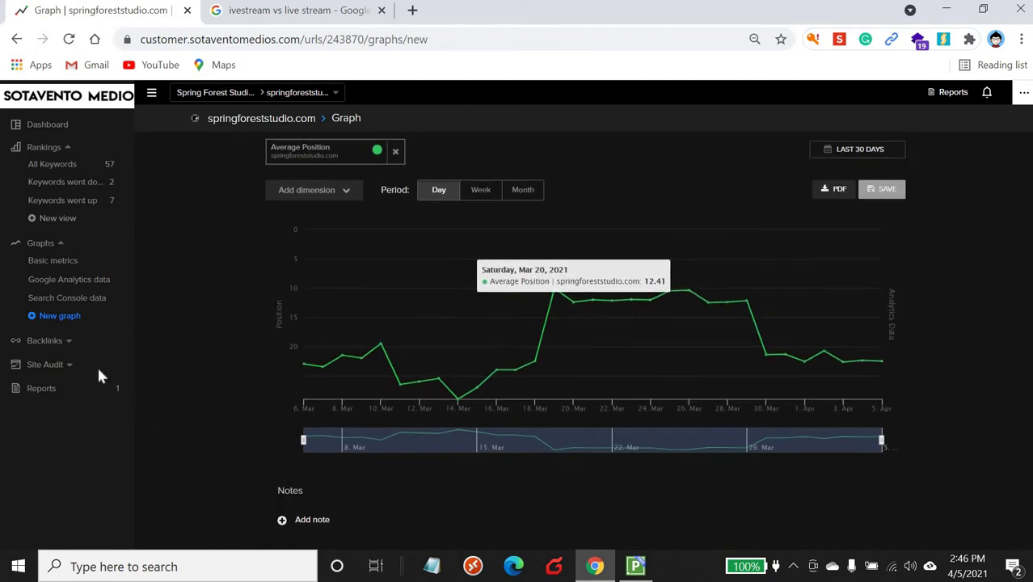
# Open all backlinks for springforeststudio.com and review the overview figures and the list of linking URLs.
pyautogui.click(57, 343)
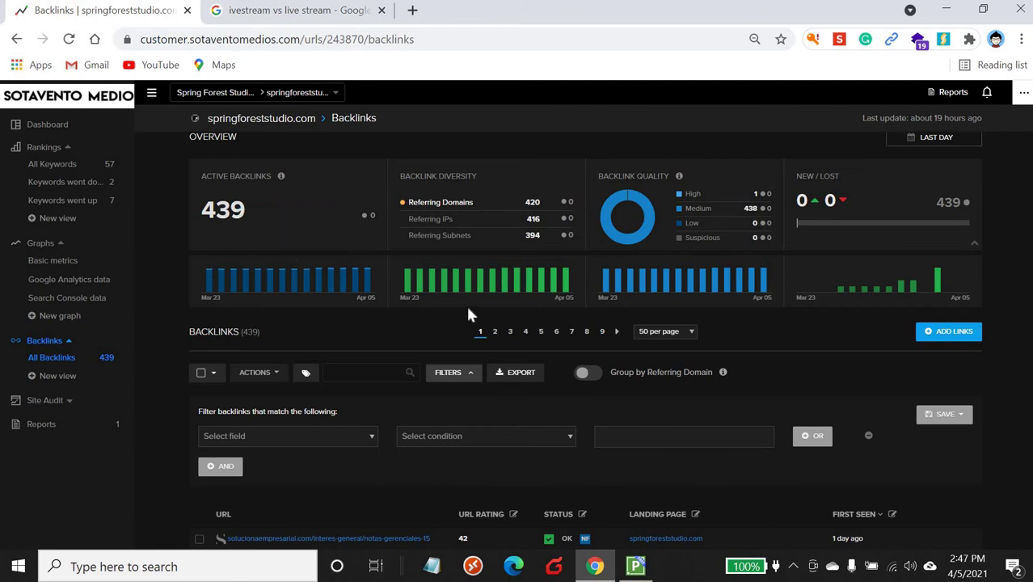
pyautogui.scroll(-1, 482, 330)
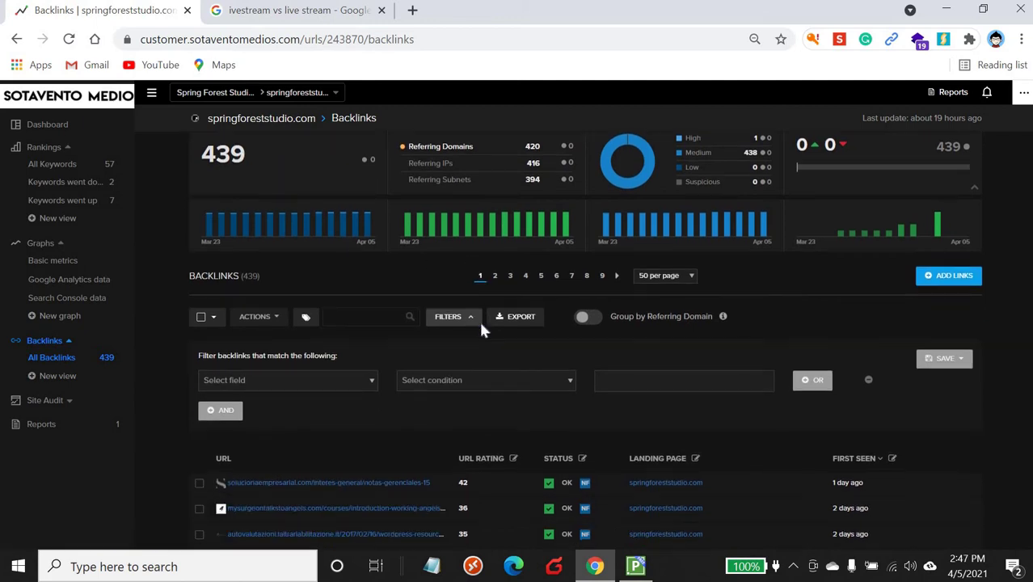
pyautogui.scroll(-2, 494, 332)
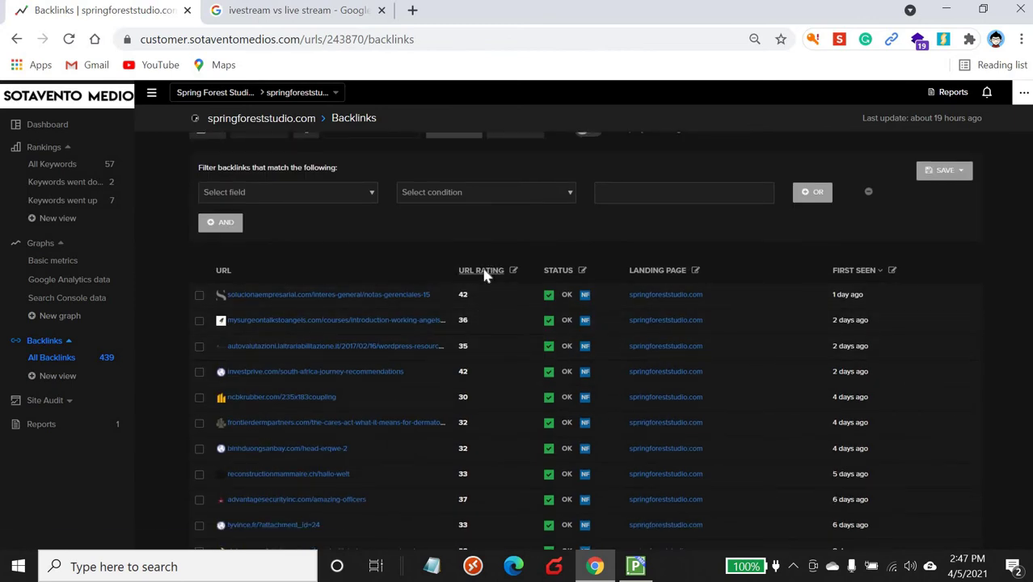
# Sort the backlinks by URL rating in ascending and descending order, and by first-seen date from oldest and from newest.
pyautogui.click(484, 273)
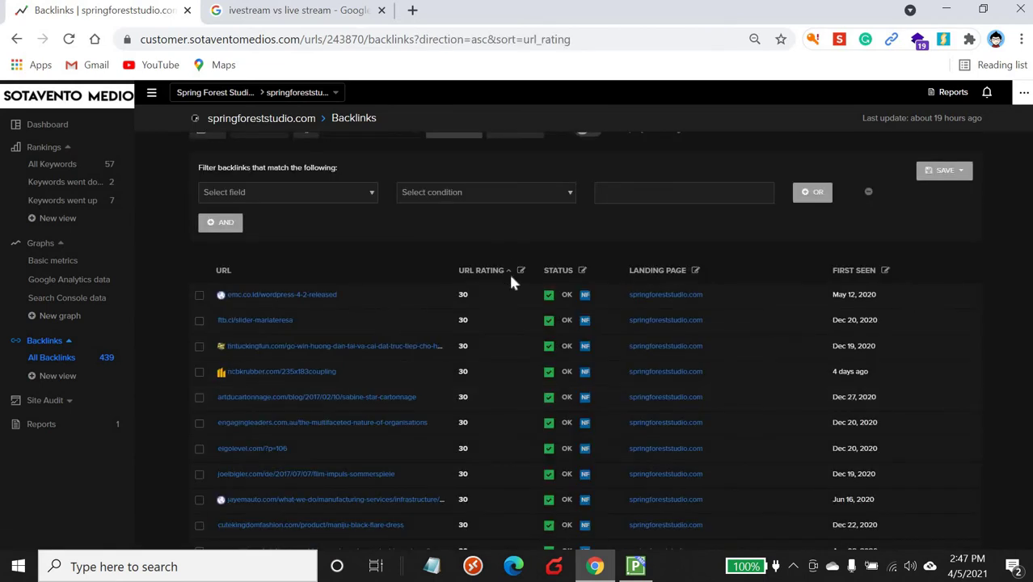
pyautogui.click(489, 270)
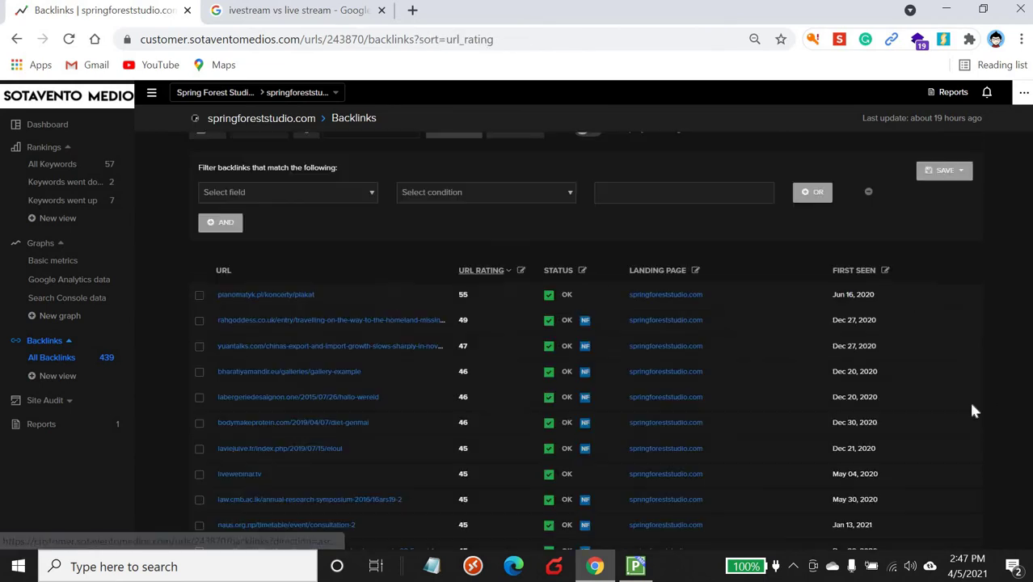
pyautogui.click(854, 271)
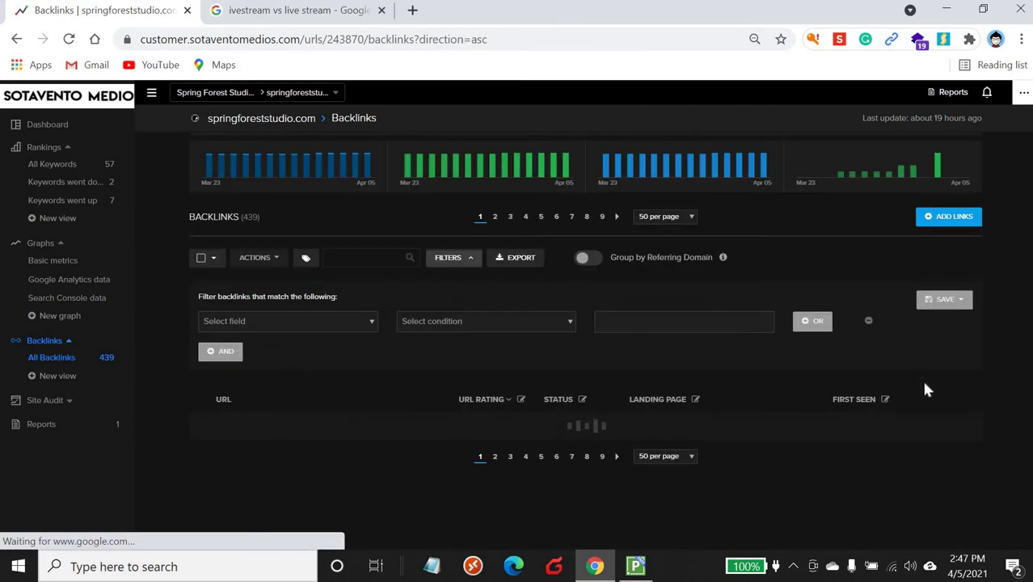
pyautogui.scroll(-3, 920, 377)
pyautogui.scroll(3, 881, 372)
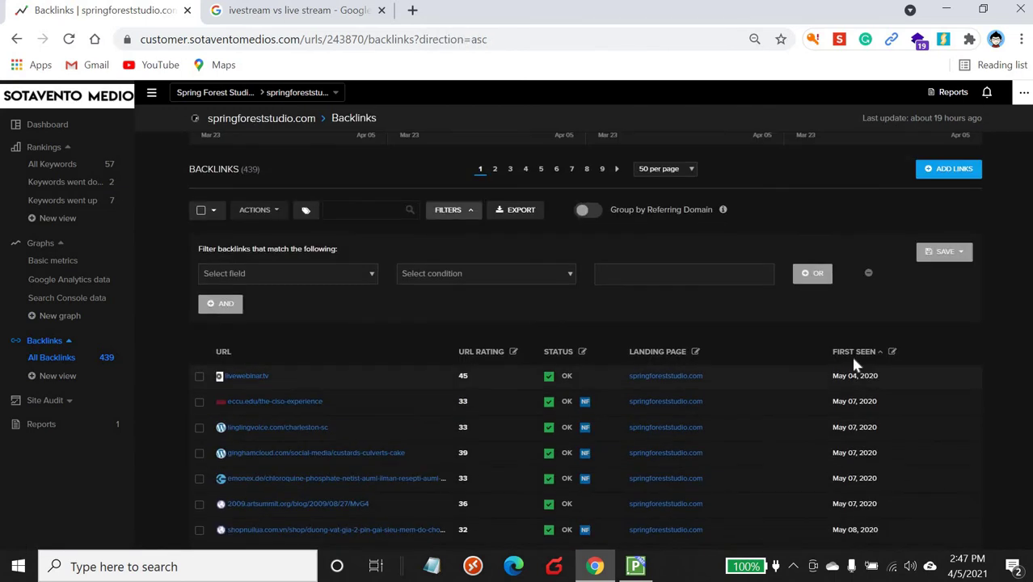
pyautogui.click(849, 351)
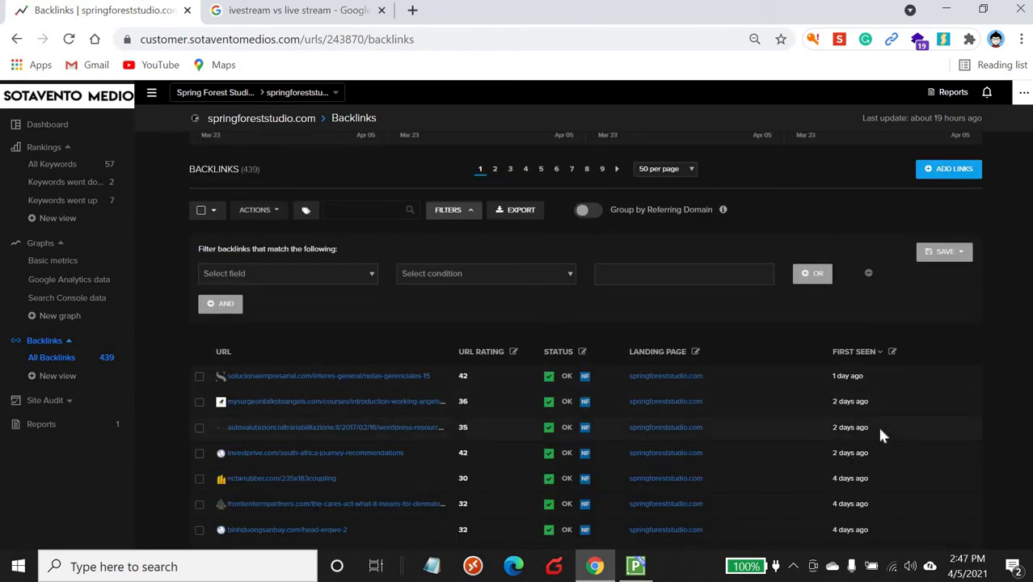
pyautogui.scroll(-10, 881, 435)
pyautogui.scroll(10, 883, 454)
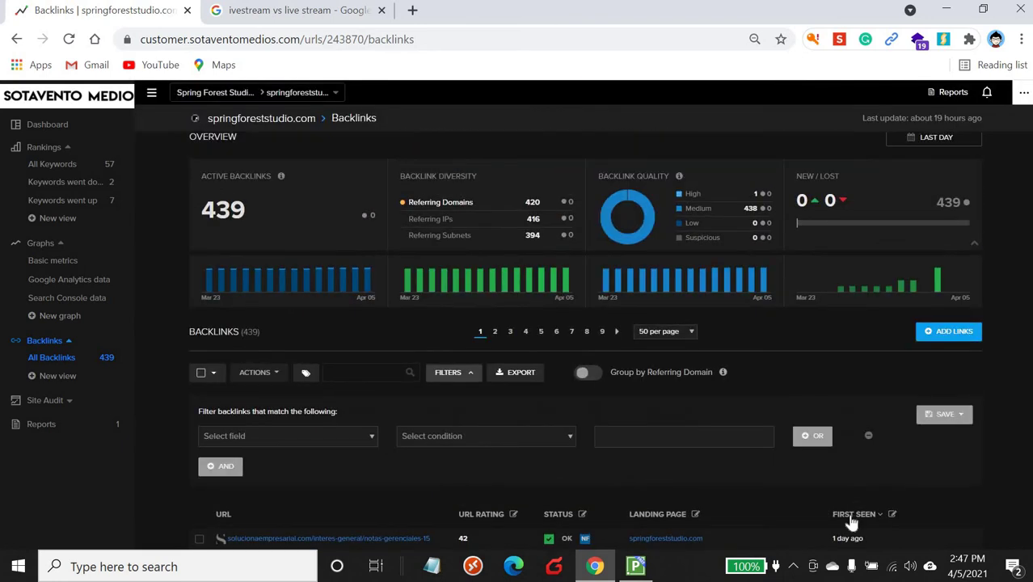
# Sort the backlinks by oldest first-seen date and review the dated list of linking URLs.
pyautogui.click(856, 512)
pyautogui.scroll(-3, 910, 453)
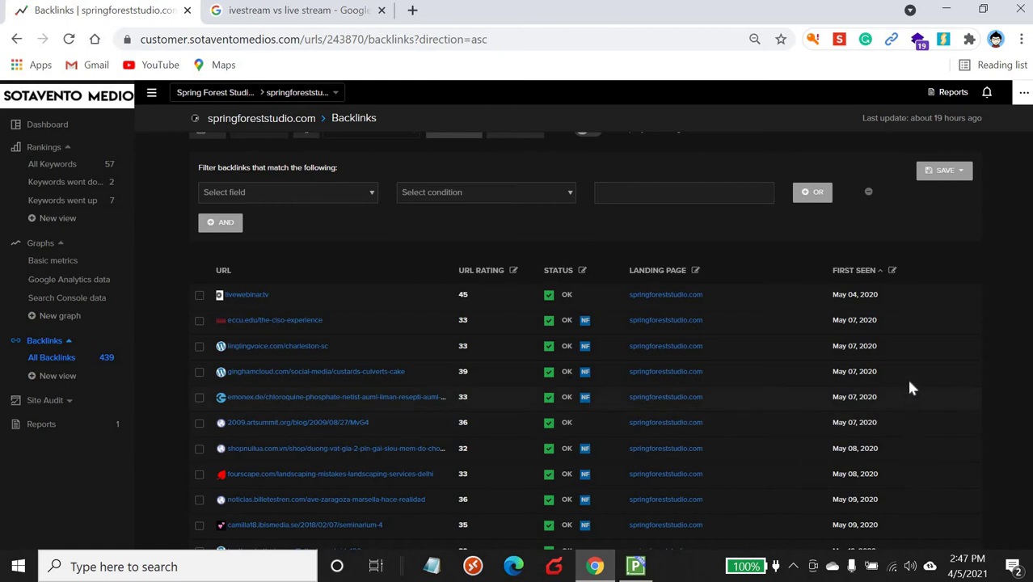
pyautogui.scroll(-9, 893, 443)
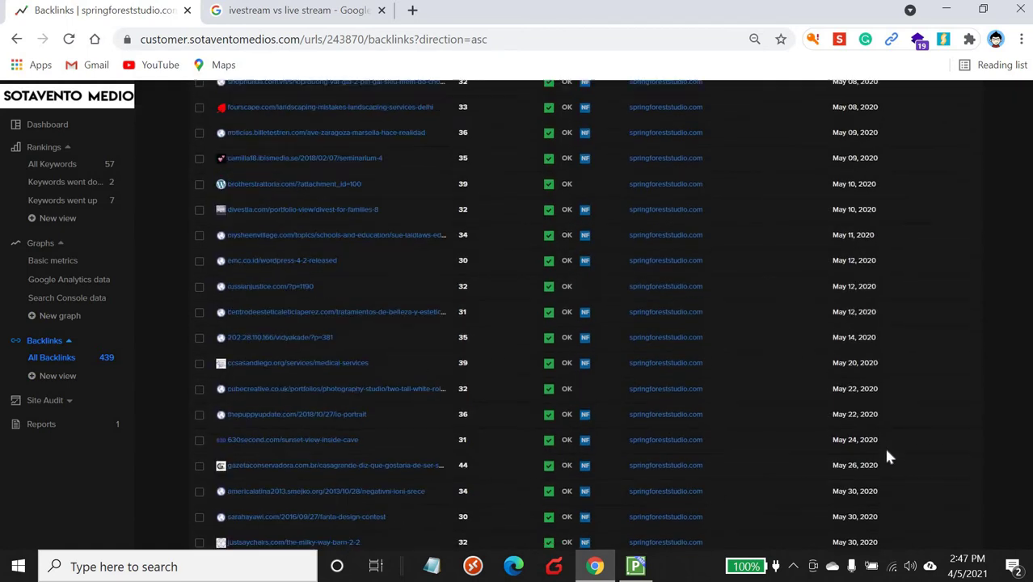
pyautogui.scroll(10, 884, 446)
pyautogui.scroll(2, 592, 336)
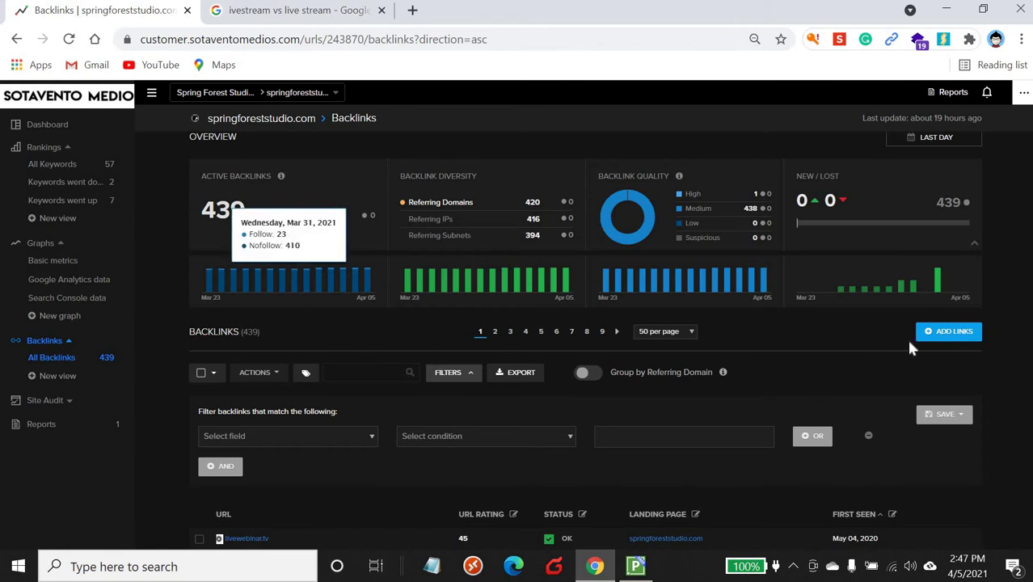
# Open the notifications list and check the alerts about new backlinks and keyword suggestions.
pyautogui.scroll(1, 926, 299)
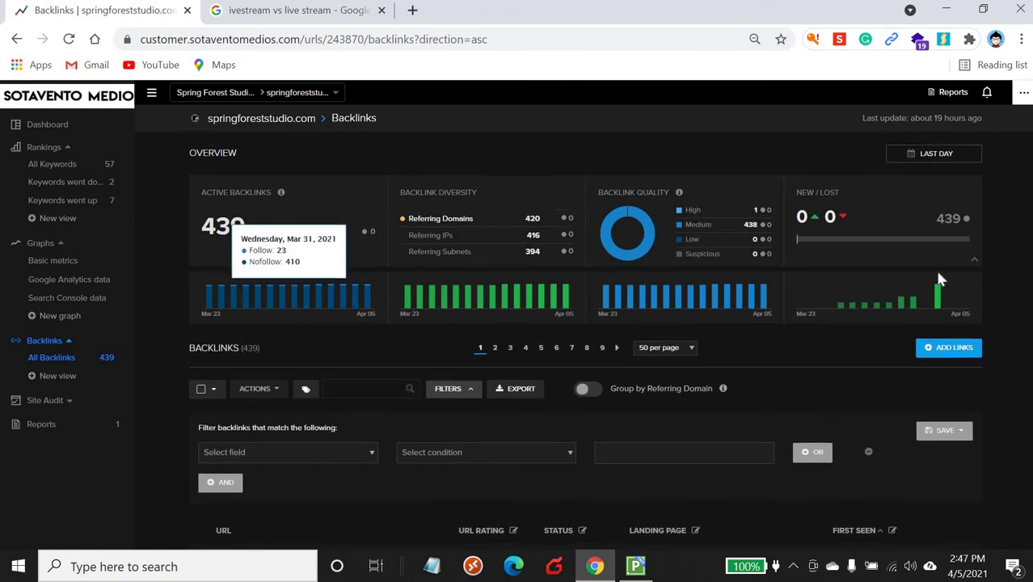
pyautogui.click(988, 94)
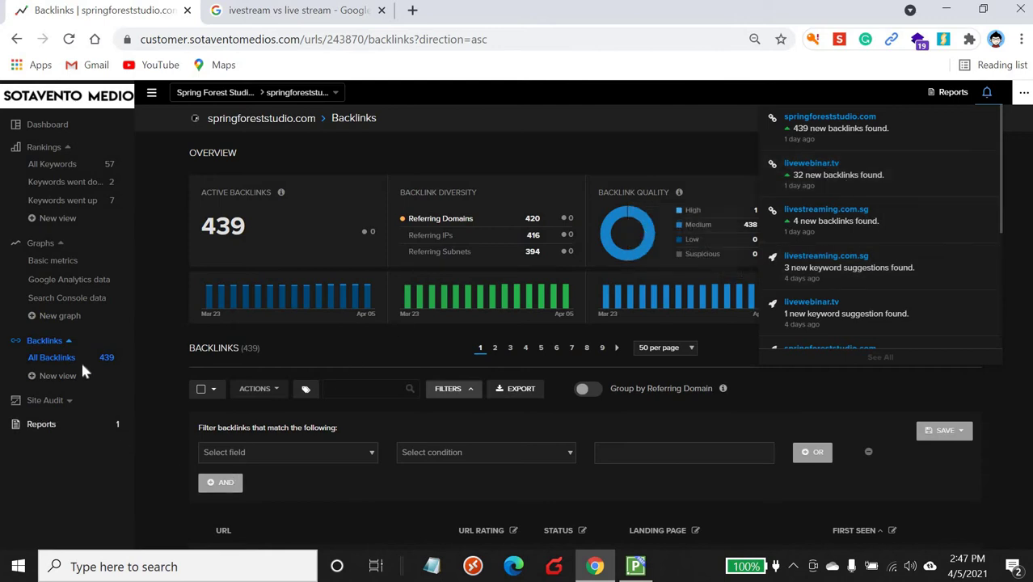
# Open the site audit for springforeststudio.com and review its overview figures and the list of crawled pages with titles, descriptions and load times.
pyautogui.click(50, 401)
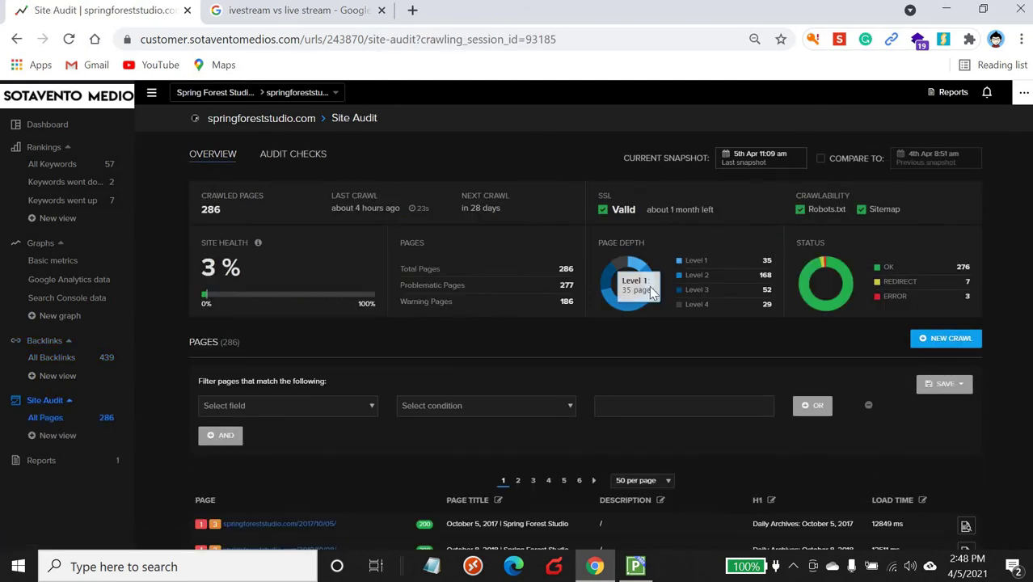
pyautogui.scroll(-3, 608, 393)
pyautogui.scroll(-1, 623, 372)
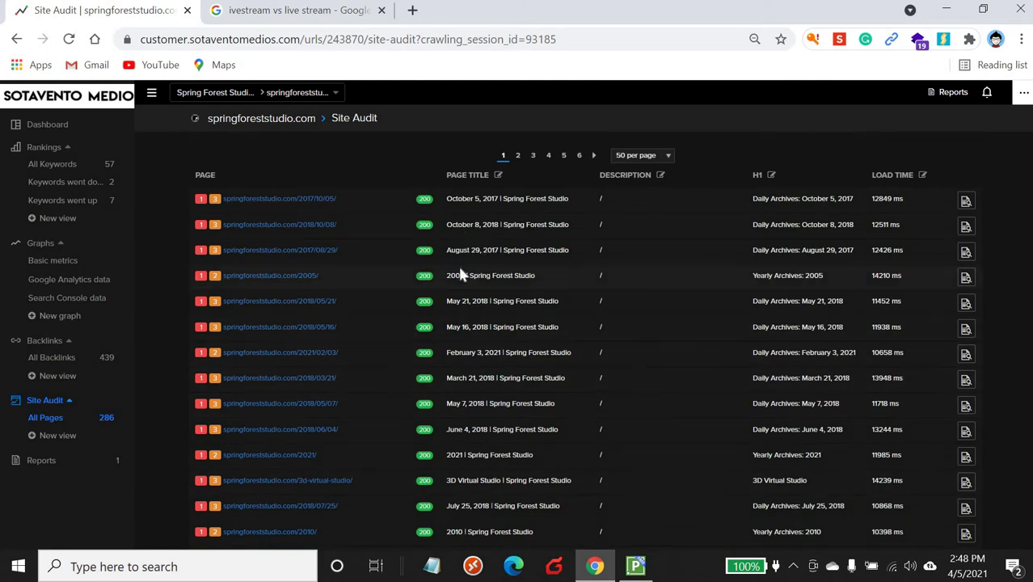
pyautogui.scroll(1, 455, 280)
pyautogui.scroll(-5, 461, 299)
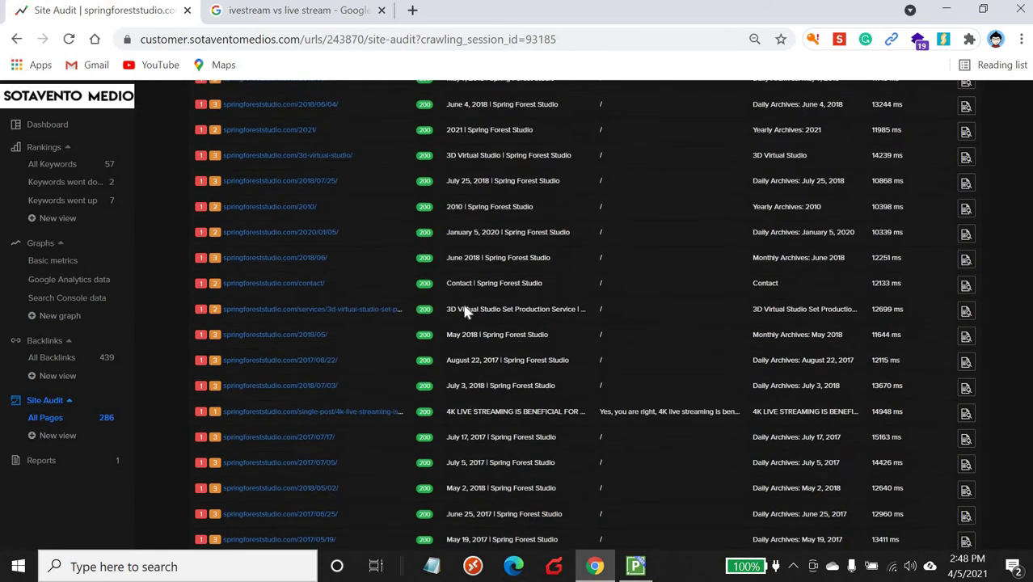
pyautogui.scroll(-8, 466, 313)
pyautogui.scroll(7, 498, 356)
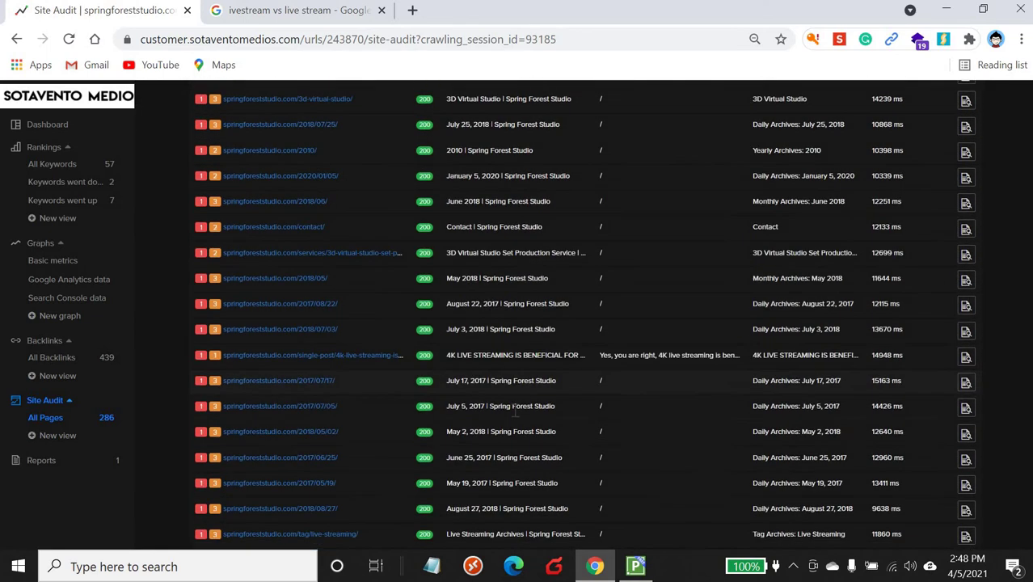
pyautogui.scroll(5, 526, 388)
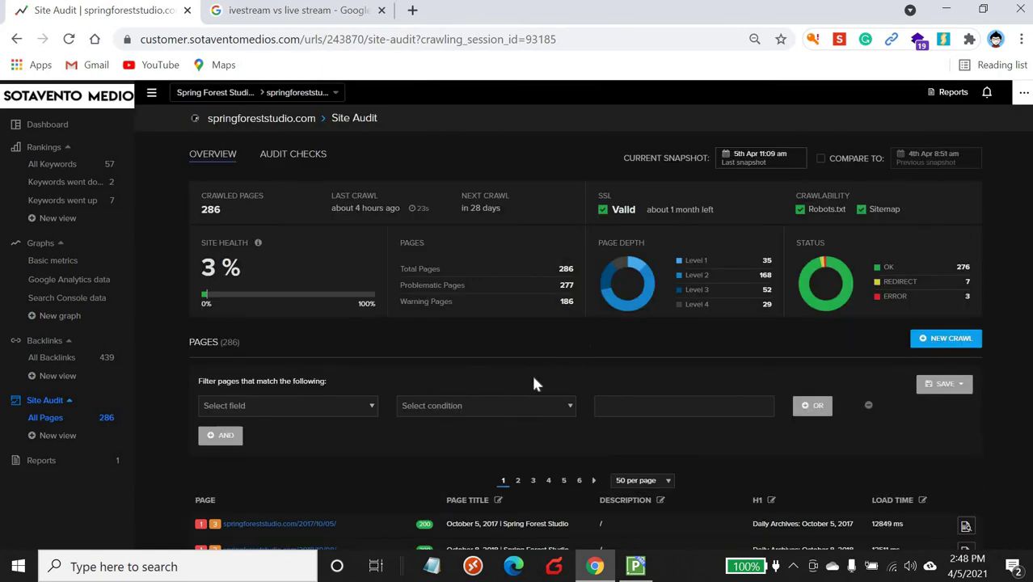
pyautogui.scroll(-3, 603, 332)
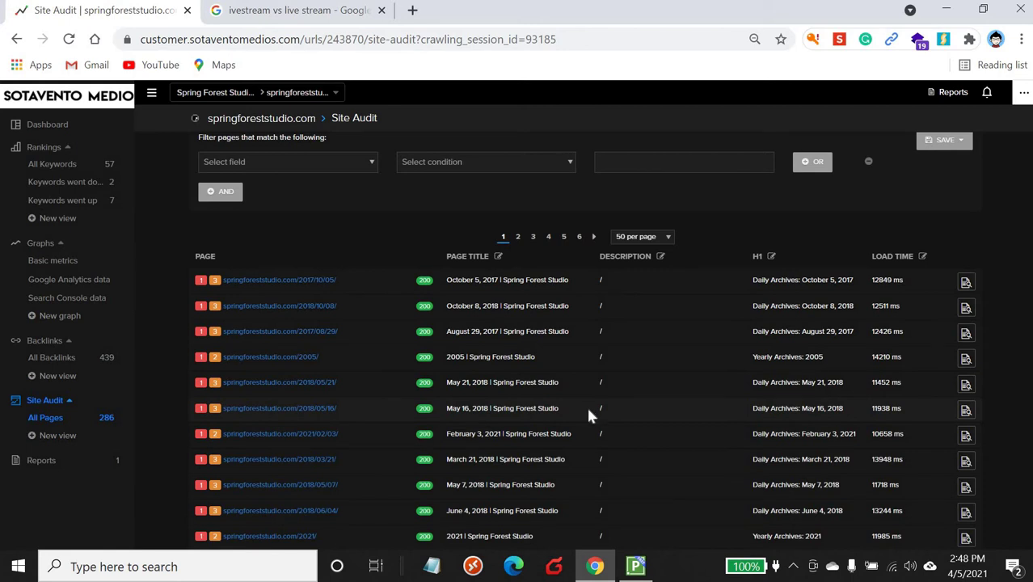
pyautogui.scroll(1, 586, 414)
pyautogui.scroll(-3, 586, 414)
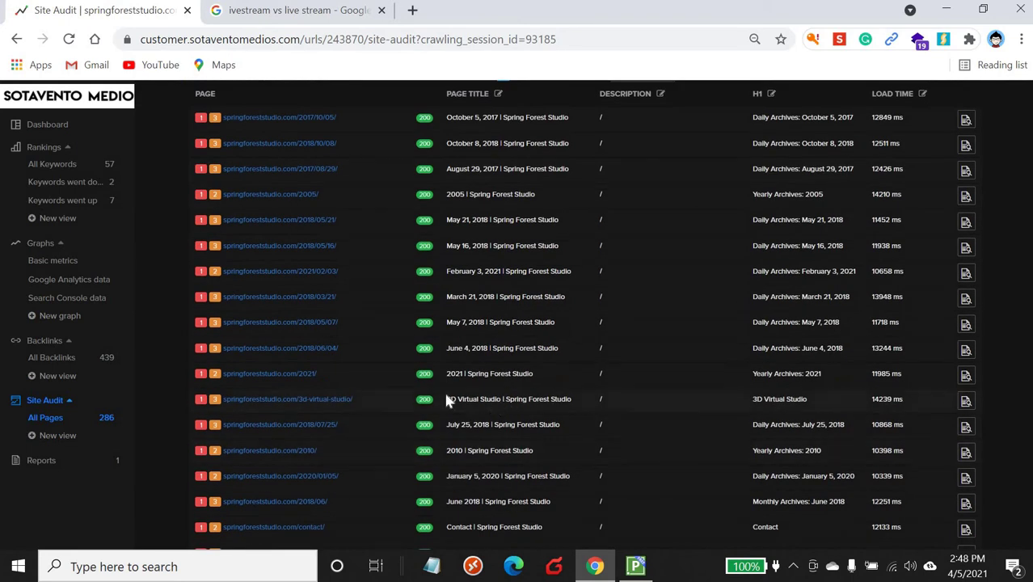
pyautogui.scroll(5, 292, 273)
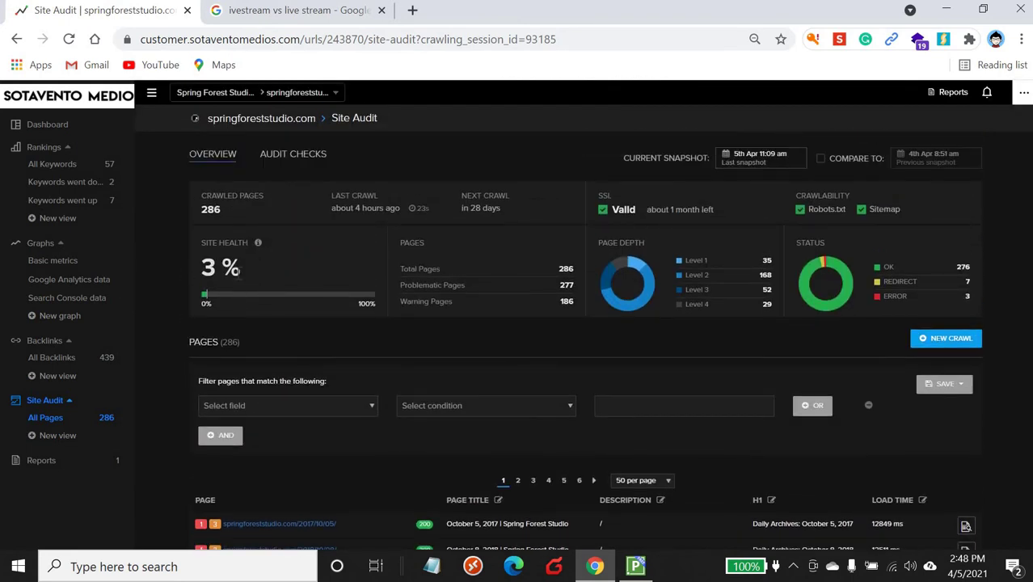
# Open the audit checks and review the pages flagged by the "Page too slow" check, including their load times.
pyautogui.click(291, 159)
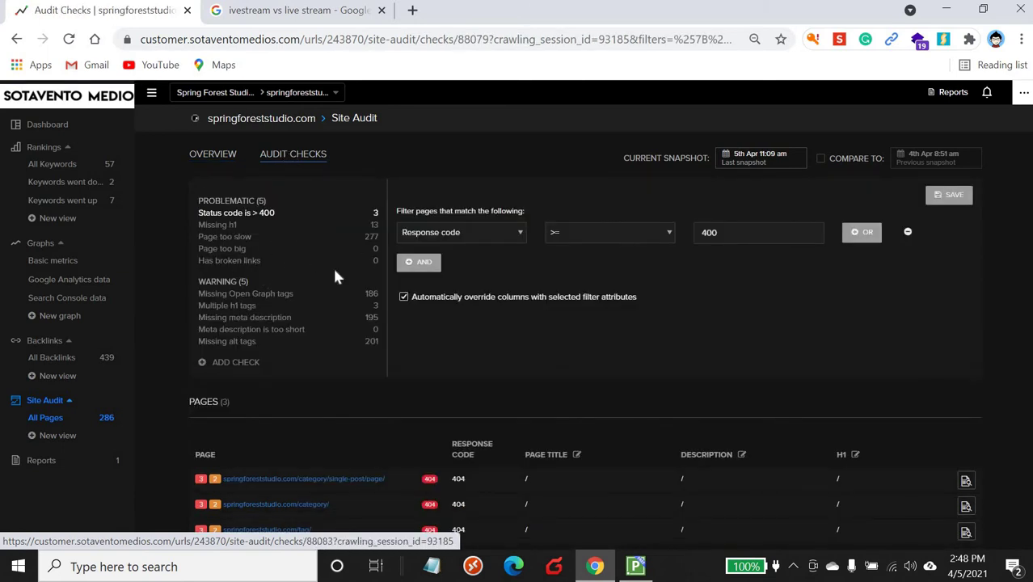
pyautogui.click(371, 237)
pyautogui.scroll(-1, 500, 378)
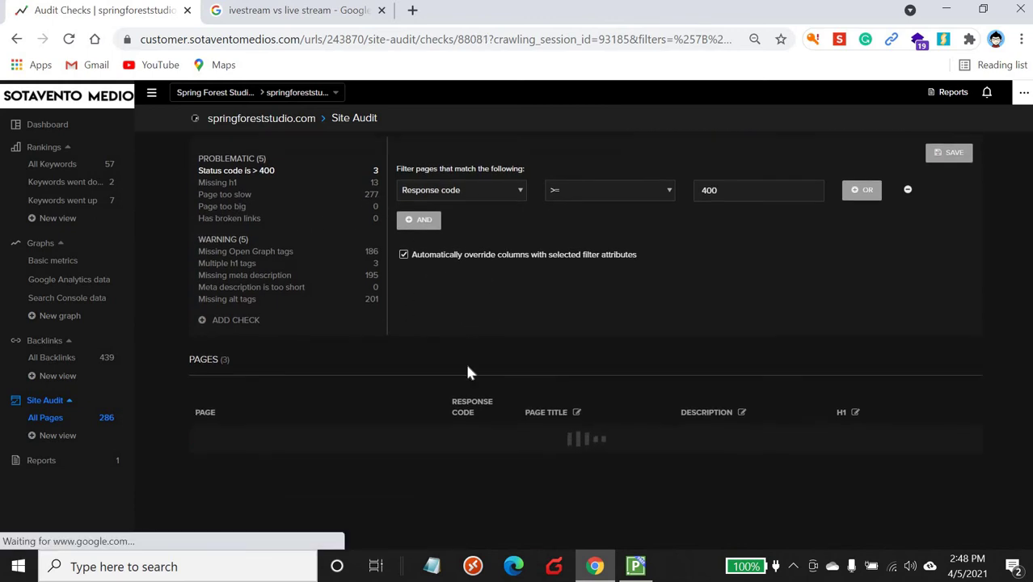
pyautogui.scroll(-3, 397, 386)
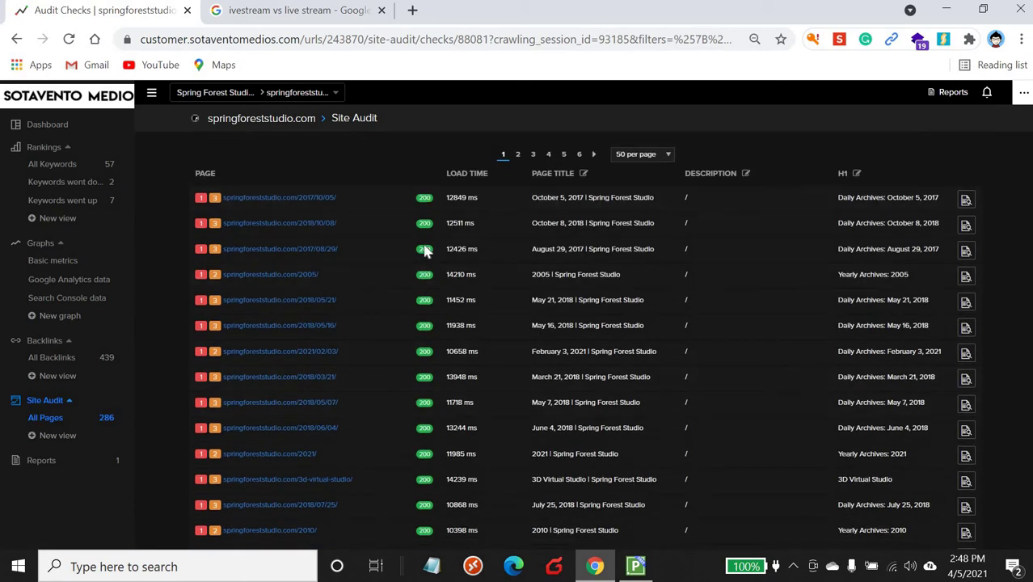
pyautogui.scroll(-10, 434, 330)
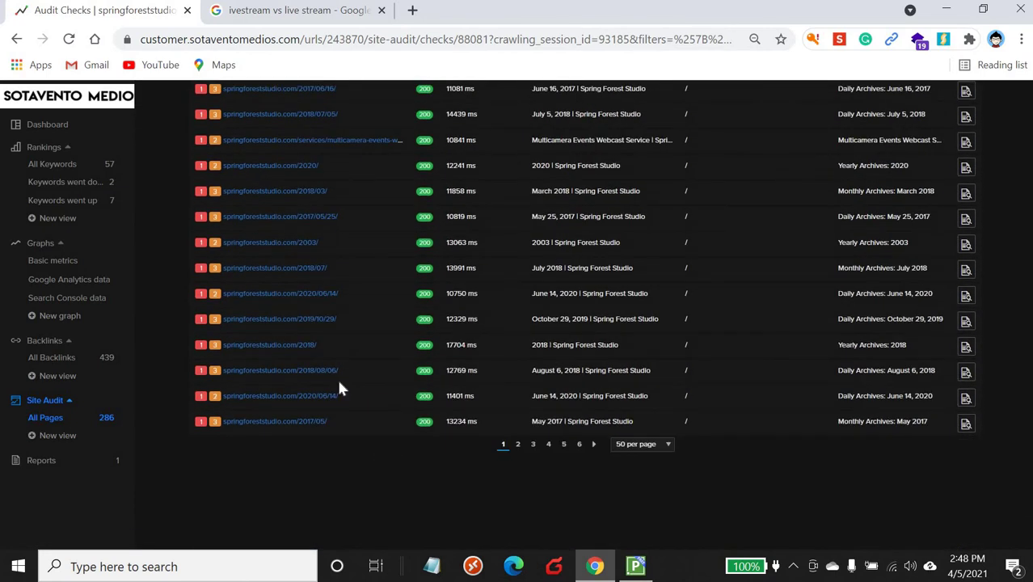
pyautogui.scroll(15, 713, 455)
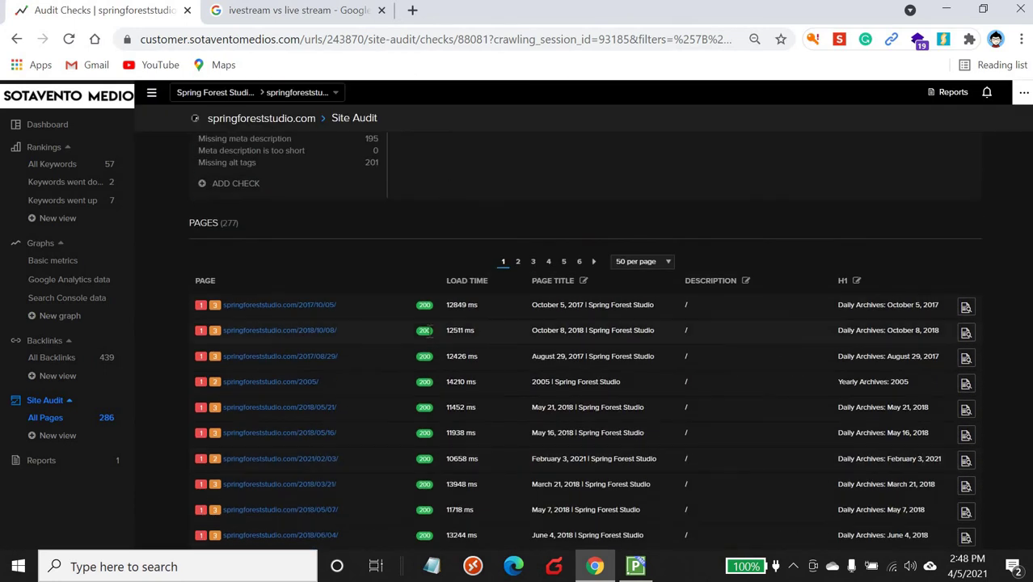
pyautogui.scroll(3, 468, 288)
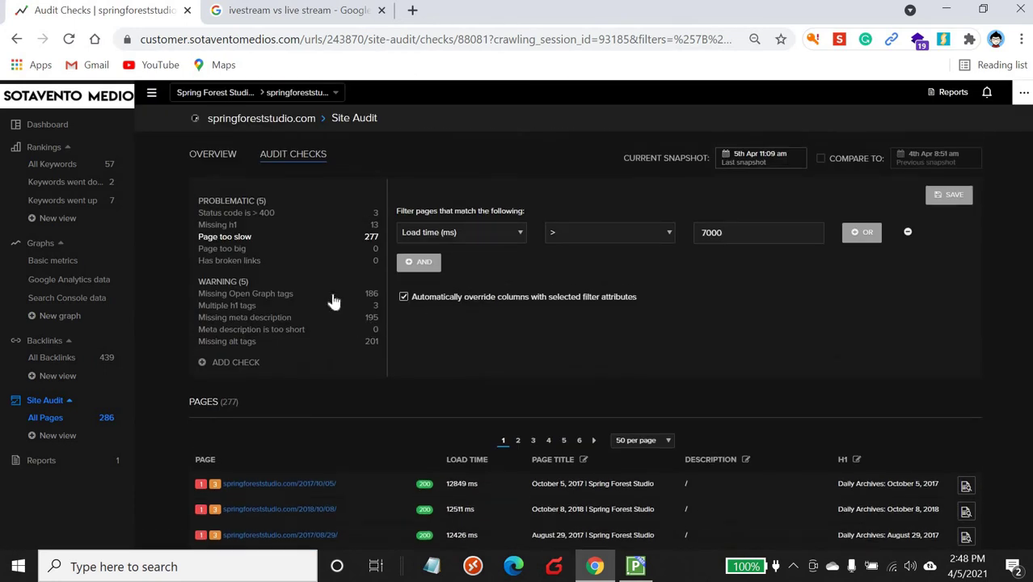
pyautogui.scroll(-7, 344, 307)
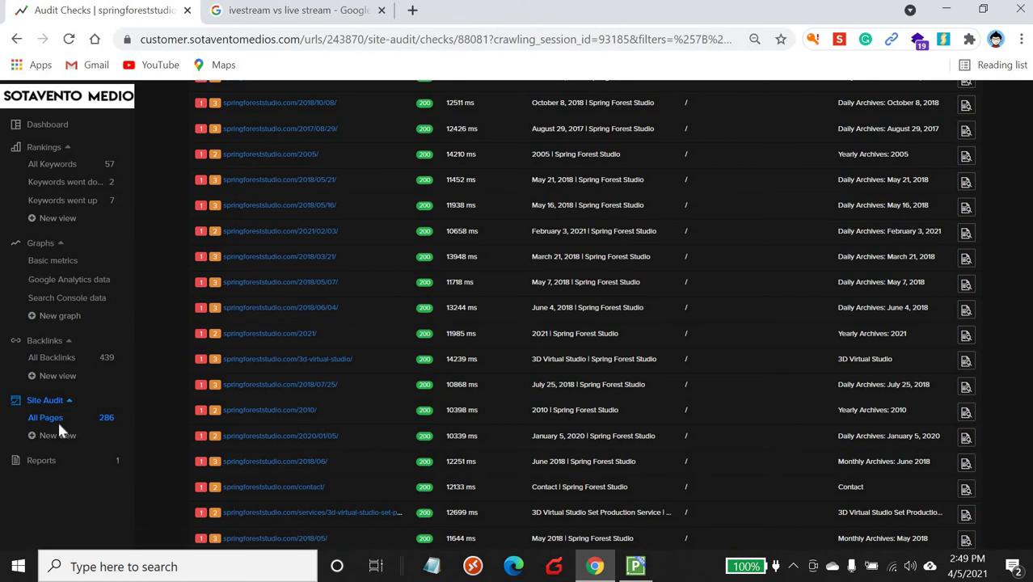
# Return to the overview of all audited pages and open the naming box for saving the page filter.
pyautogui.scroll(5, 566, 368)
pyautogui.scroll(1, 566, 368)
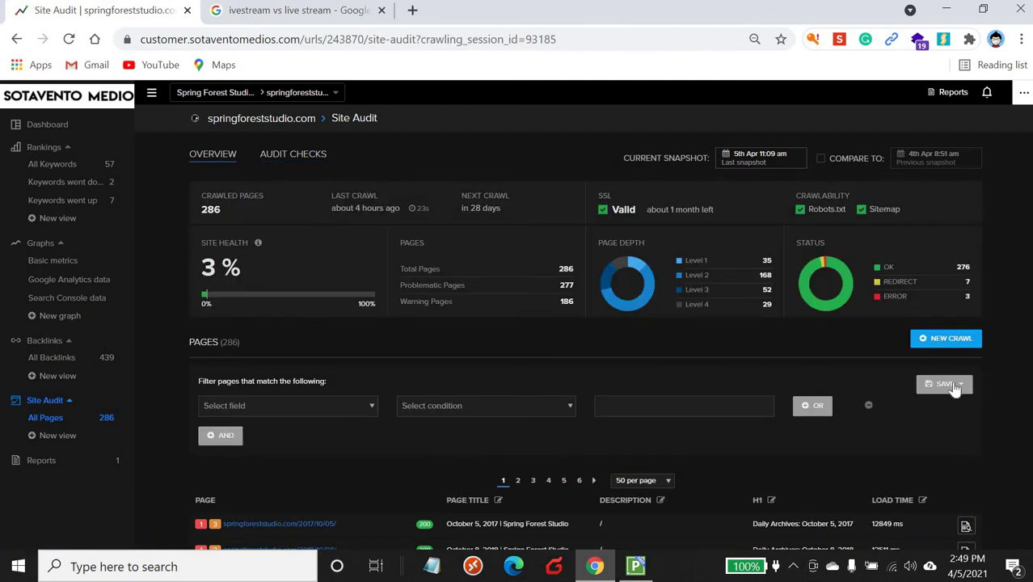
pyautogui.click(958, 385)
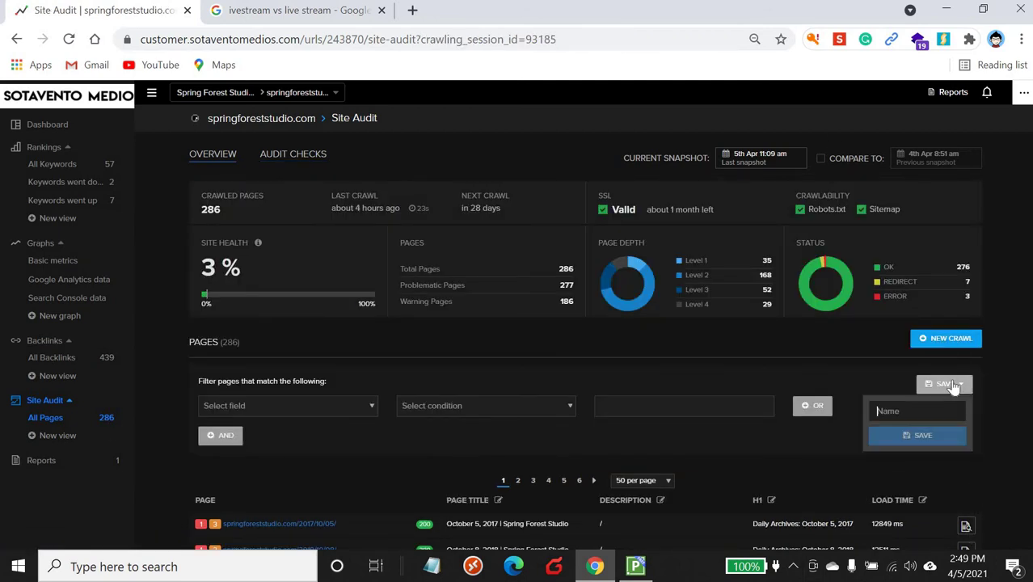
pyautogui.click(956, 341)
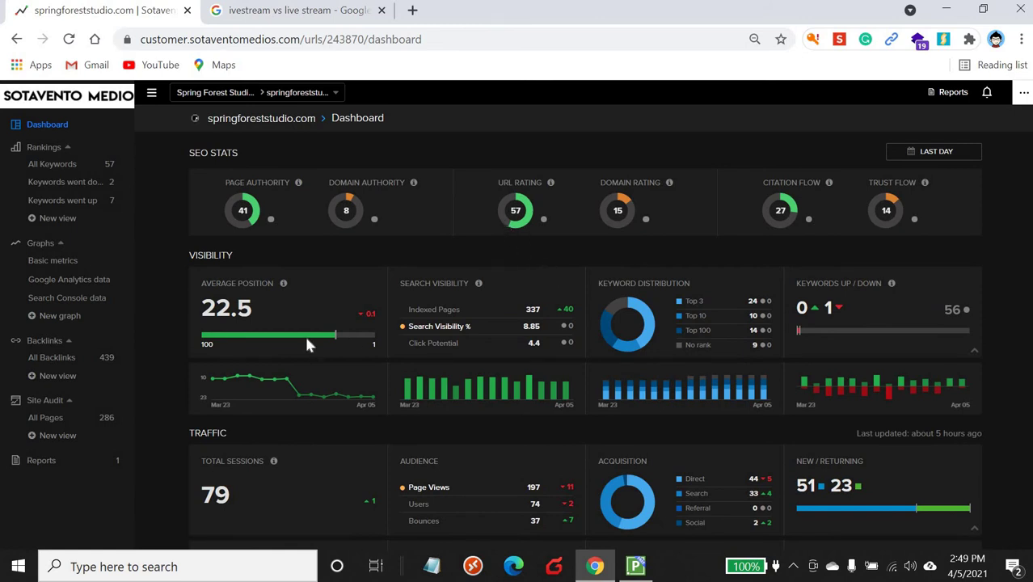
# Review the dashboard's traffic and backlink sections, and start a new report for springforeststudio.com.
pyautogui.scroll(-4, 187, 356)
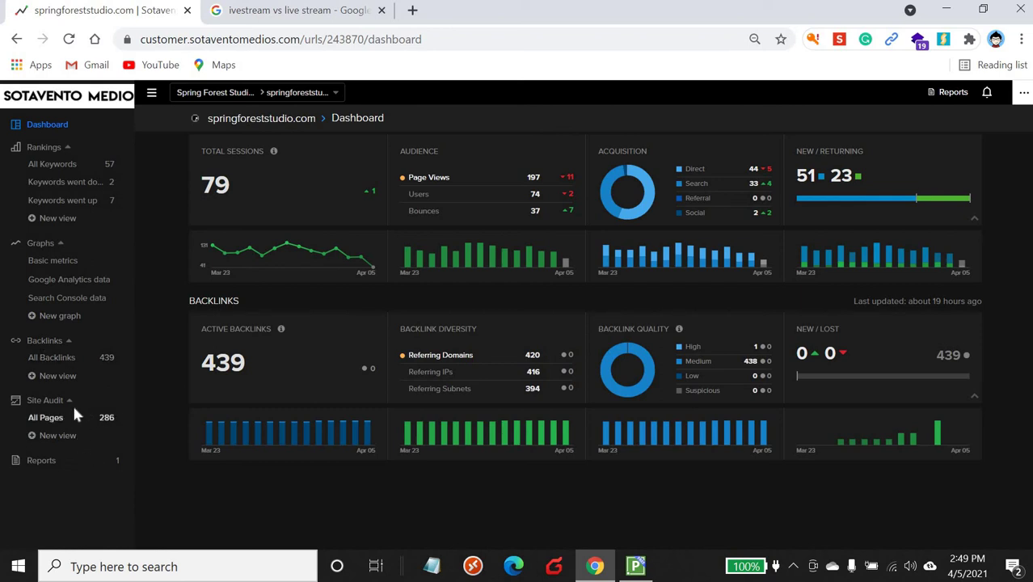
pyautogui.click(43, 462)
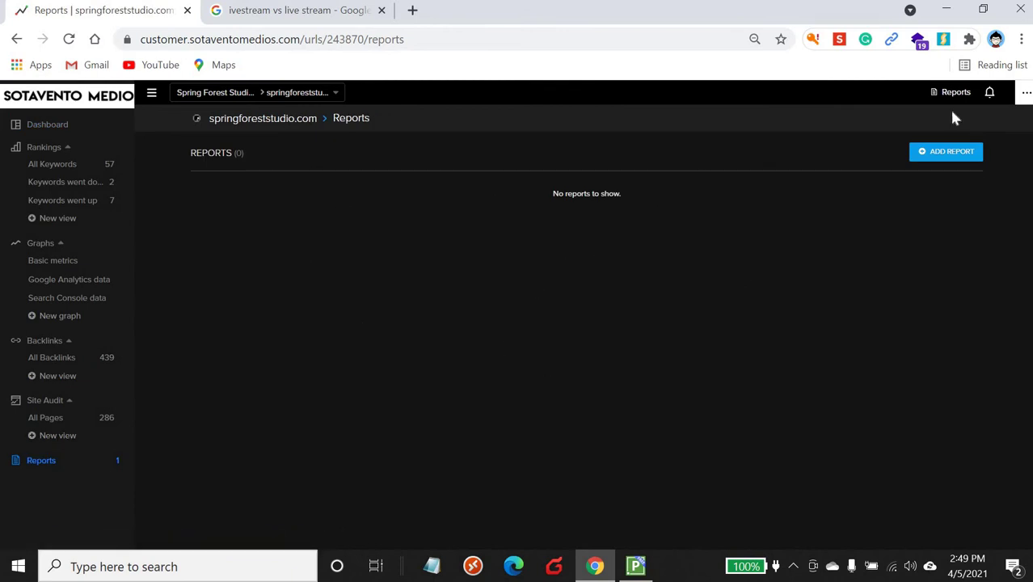
pyautogui.click(955, 156)
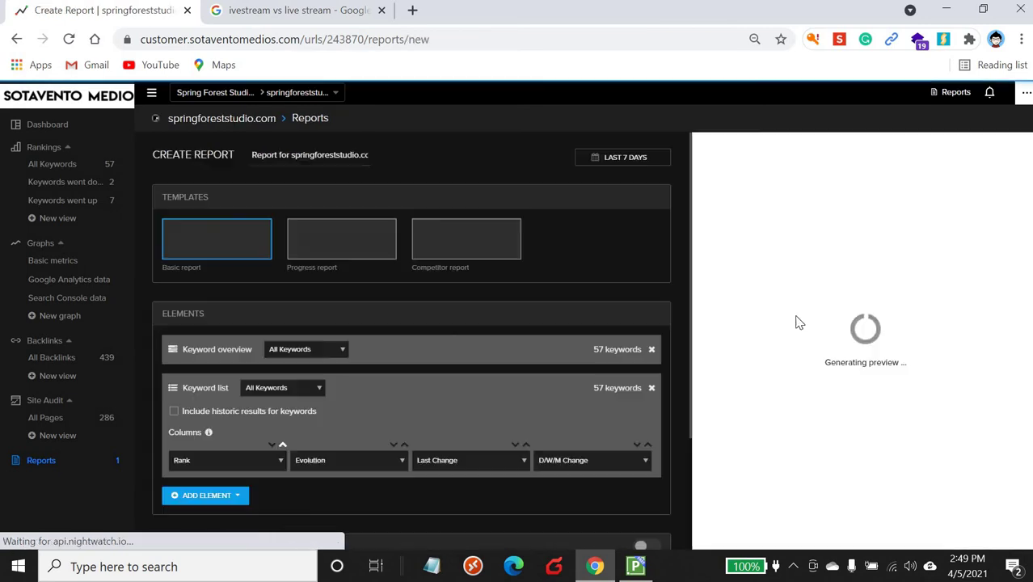
# Preview the Progress and Competitor report templates, and select the Progress report template for the new report.
pyautogui.click(316, 250)
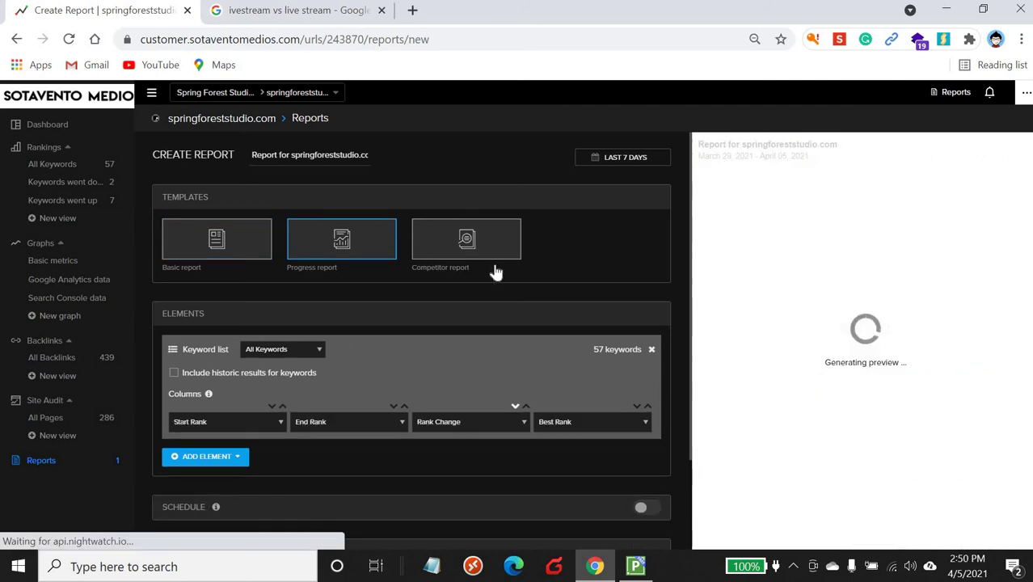
pyautogui.click(469, 235)
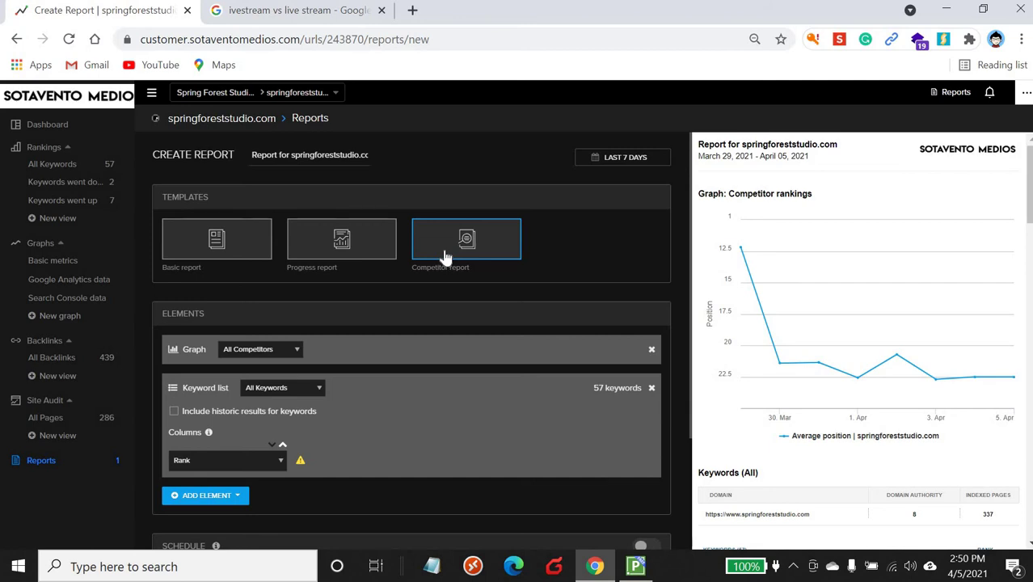
pyautogui.click(346, 246)
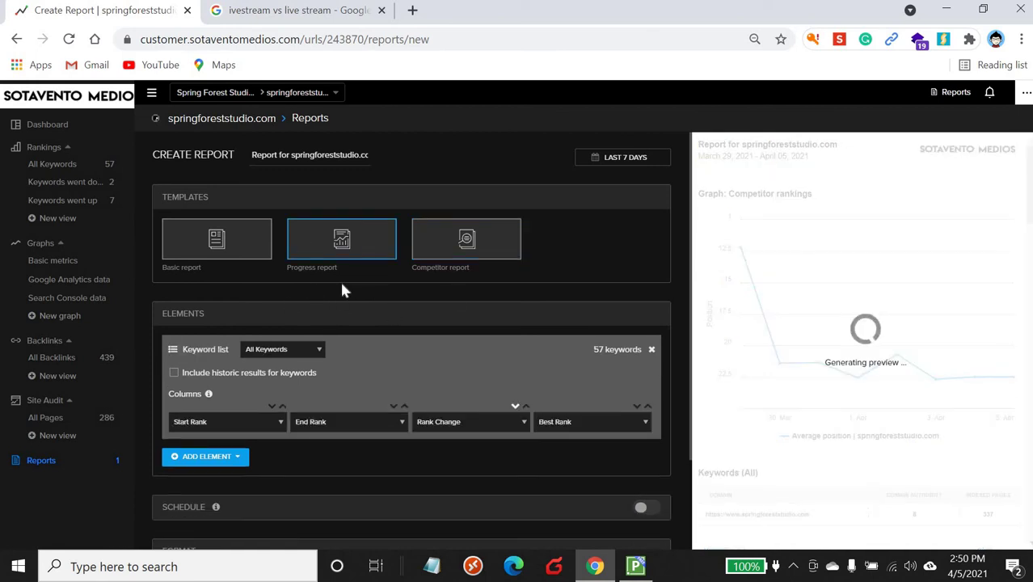
# Add a Traffic overview element to the report and place it above the keyword list.
pyautogui.scroll(-2, 570, 299)
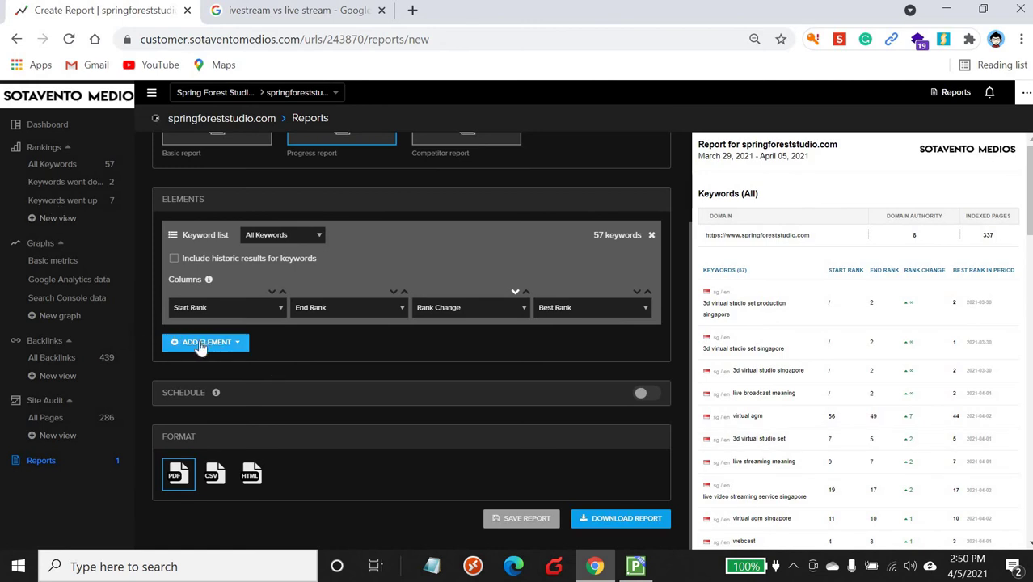
pyautogui.click(240, 343)
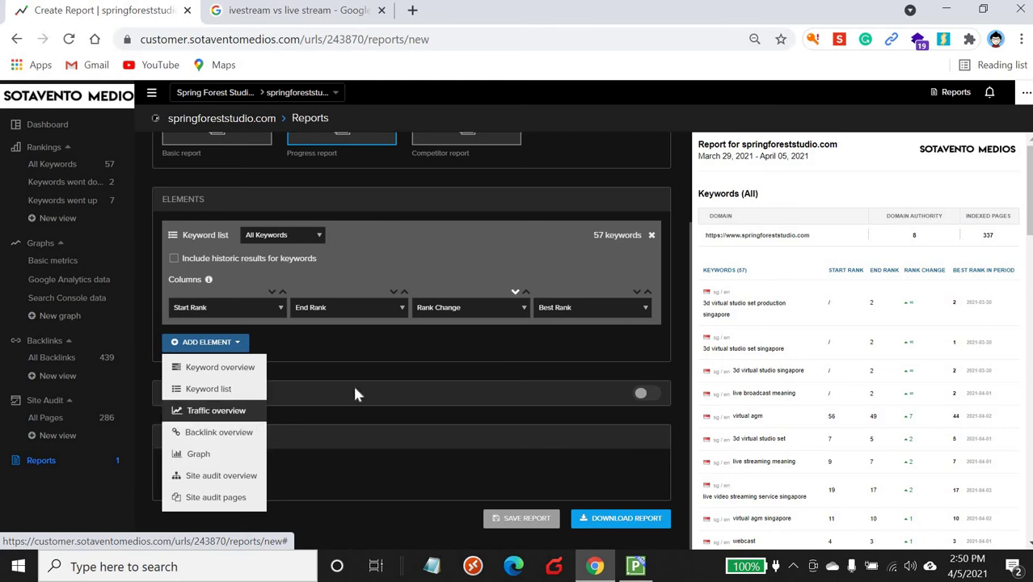
pyautogui.click(234, 411)
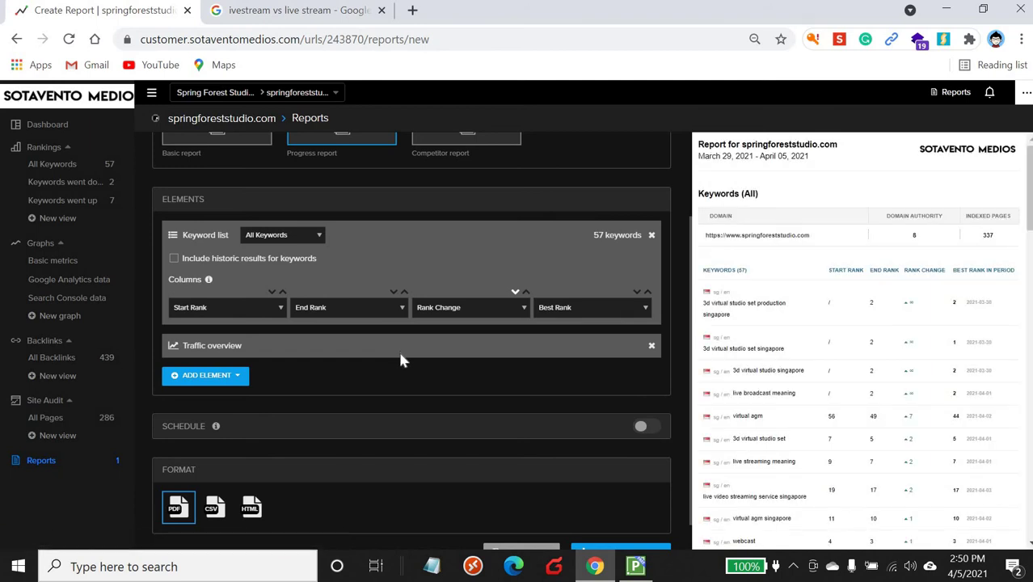
pyautogui.moveTo(392, 349); pyautogui.dragTo(357, 246)
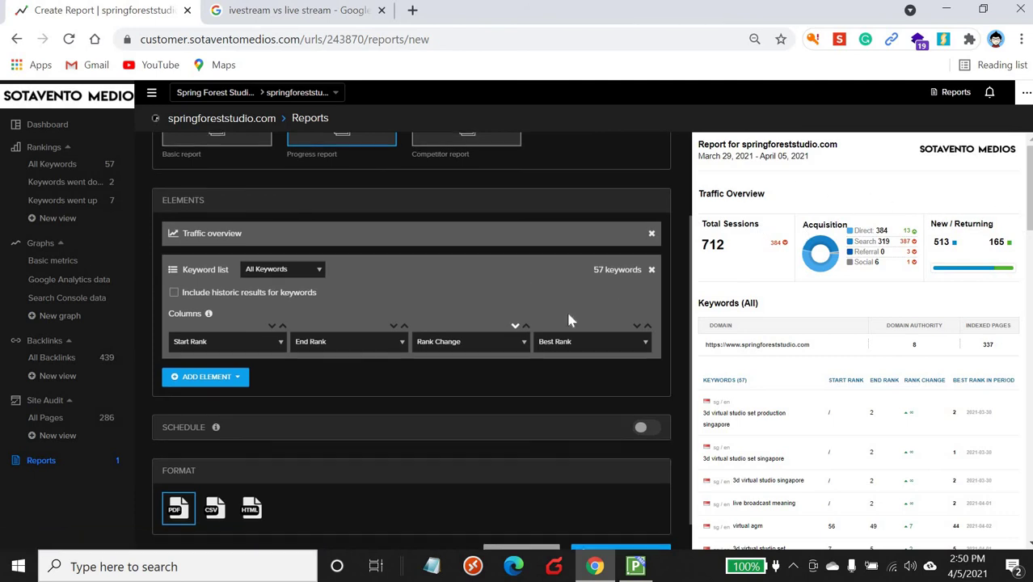
# Try the last 2 days as the report's date range, and set the range to Last month.
pyautogui.scroll(3, 567, 315)
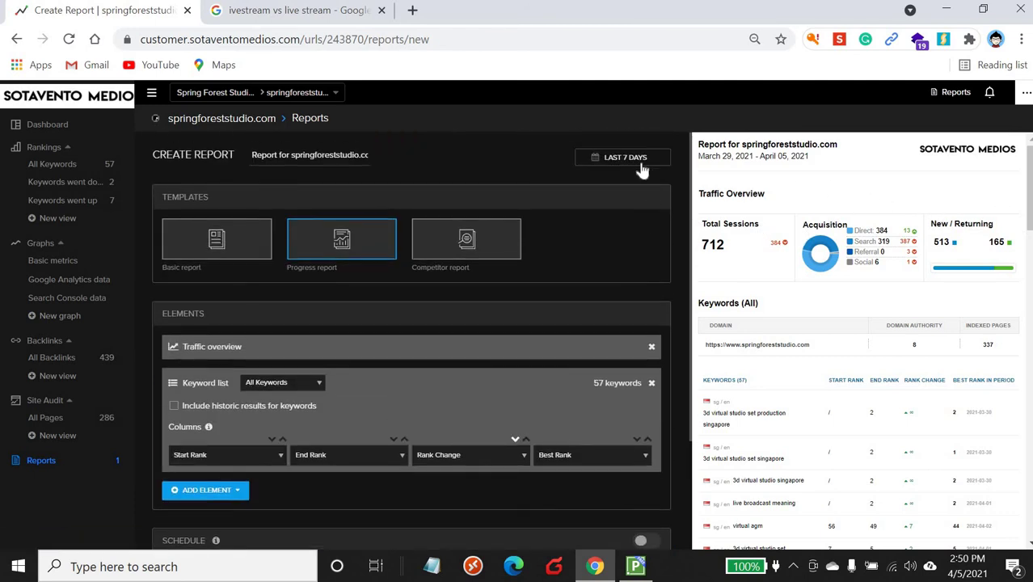
pyautogui.click(641, 159)
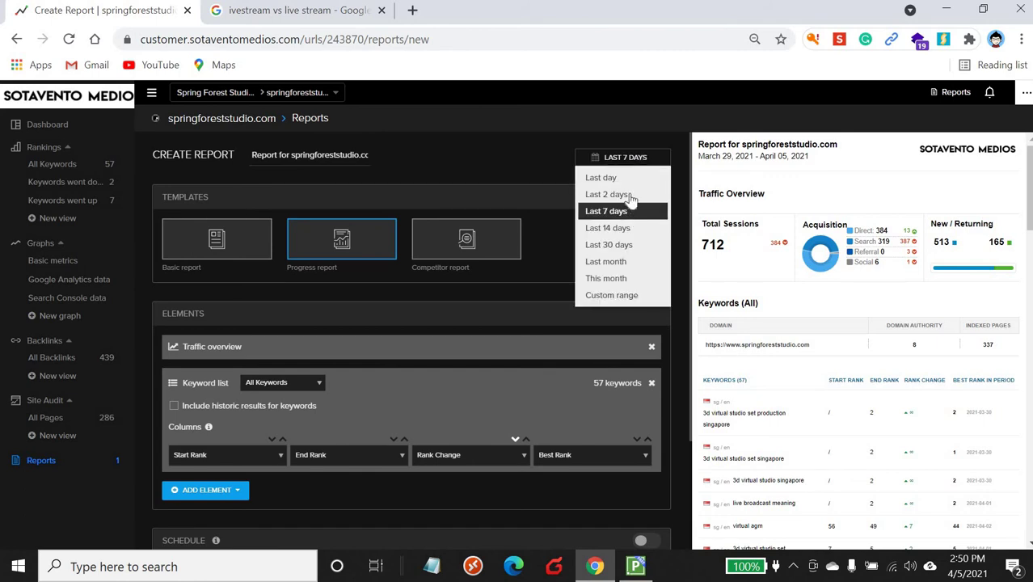
pyautogui.click(629, 194)
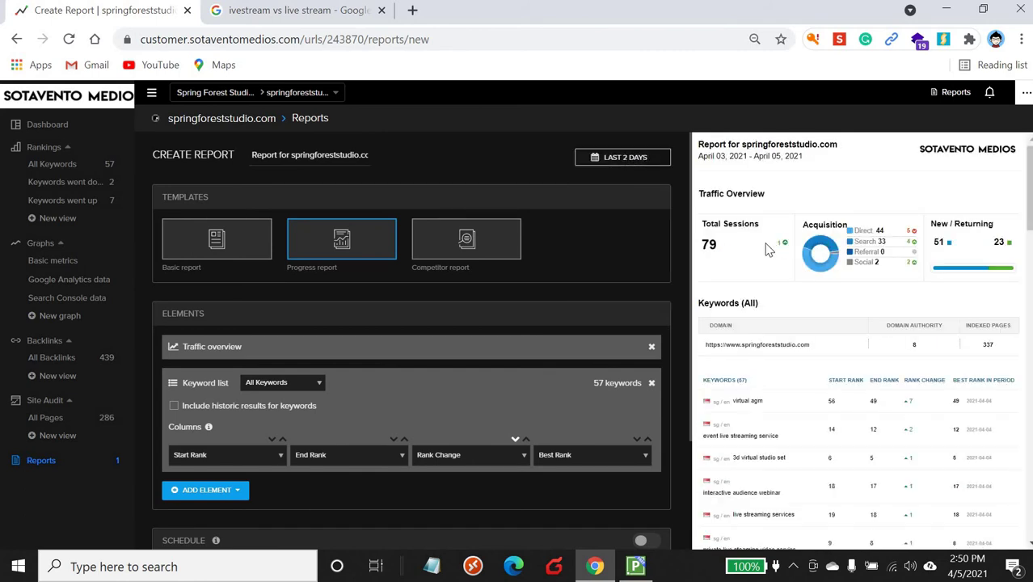
pyautogui.click(642, 160)
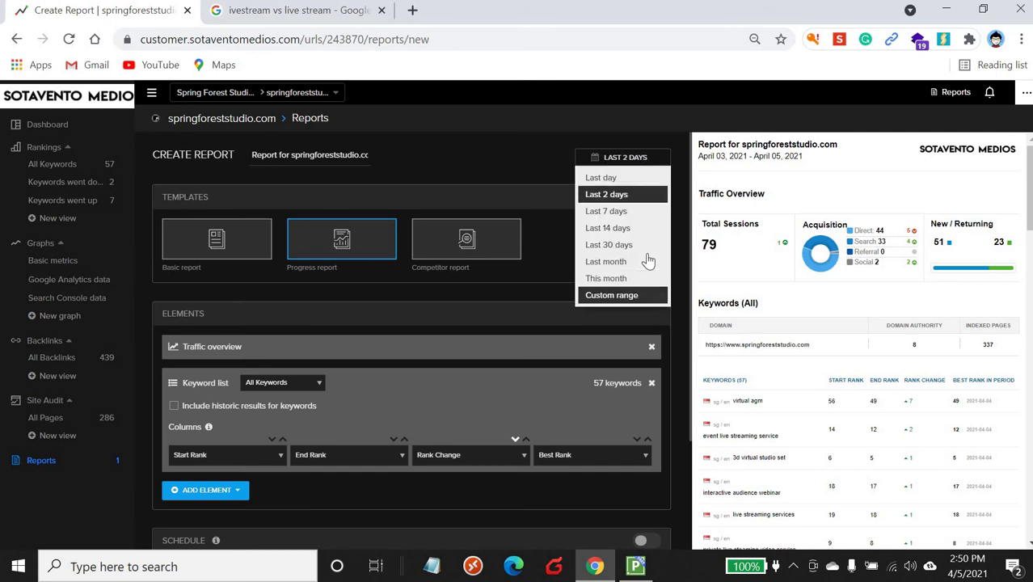
pyautogui.click(645, 261)
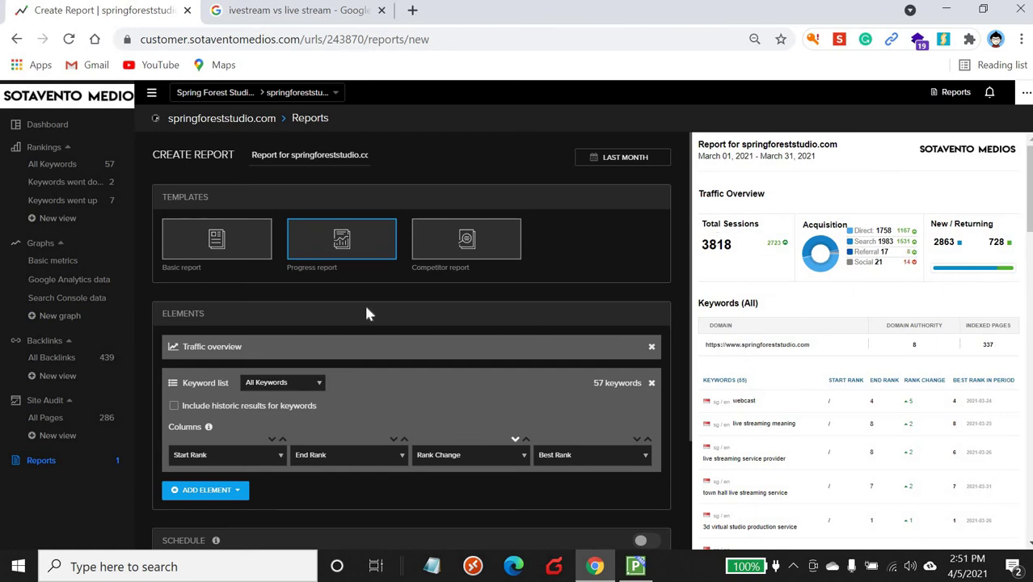
# Add a Site audit overview element to the report and place it above the traffic overview.
pyautogui.scroll(-1, 517, 338)
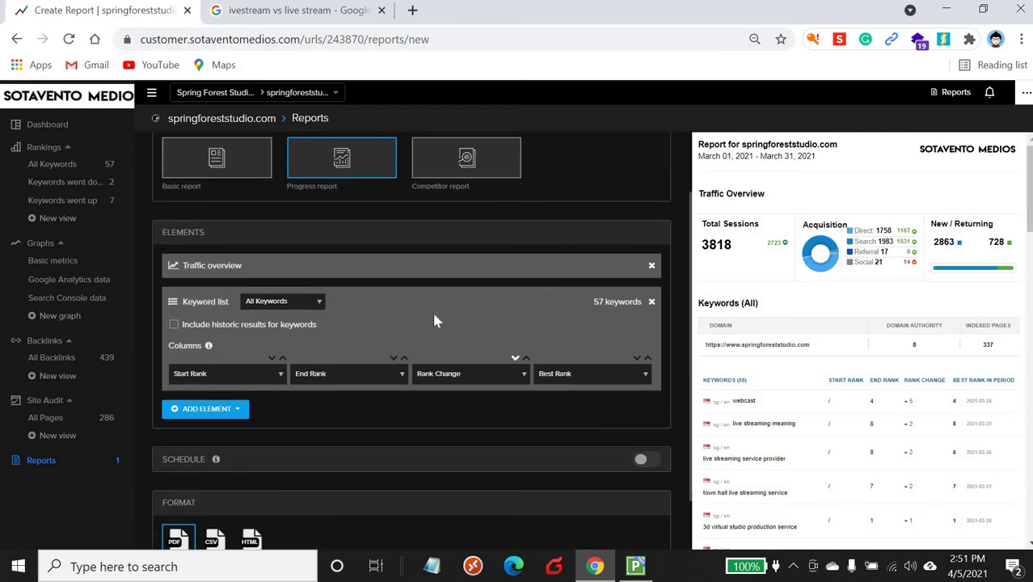
pyautogui.scroll(-1, 259, 372)
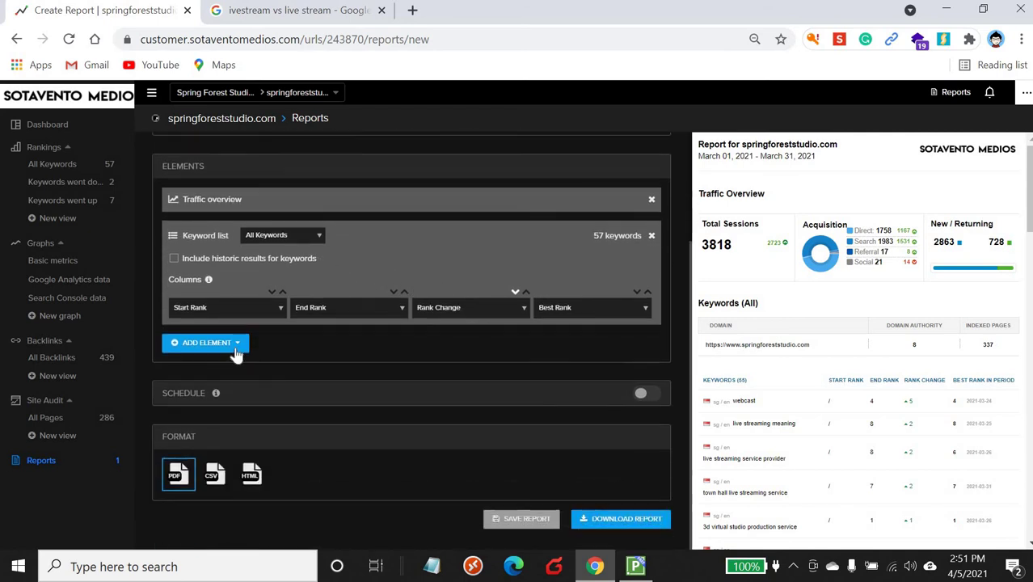
pyautogui.click(205, 343)
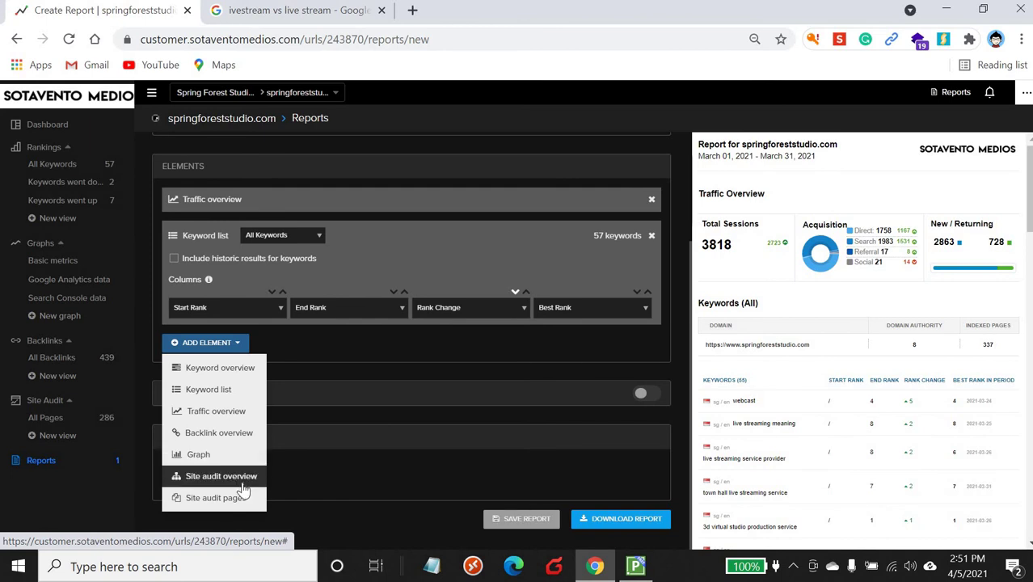
pyautogui.click(240, 480)
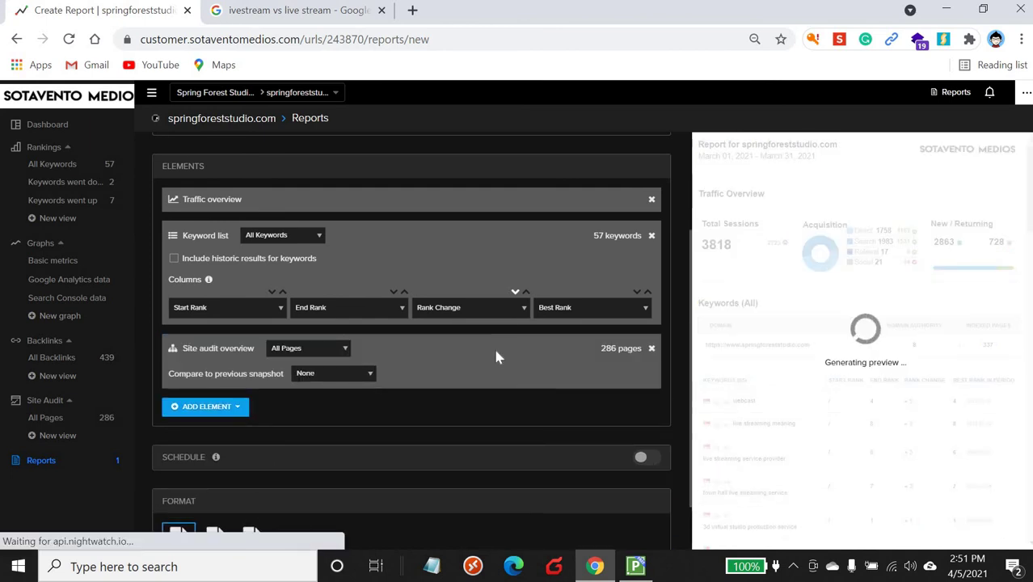
pyautogui.moveTo(496, 357); pyautogui.dragTo(457, 216)
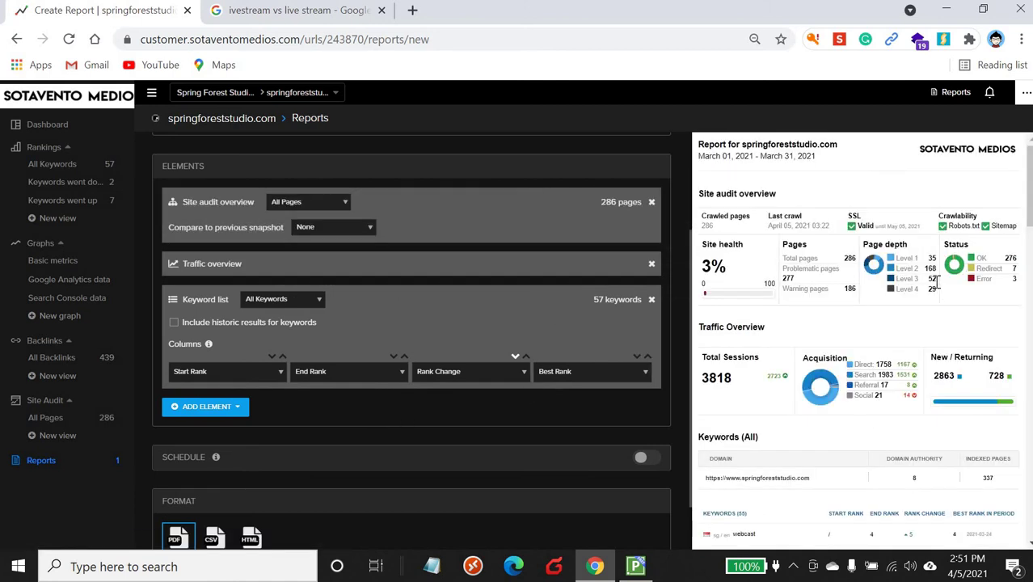
# Try a graph element with Search Console data at the start of the report, and remove the graph element.
pyautogui.click(235, 414)
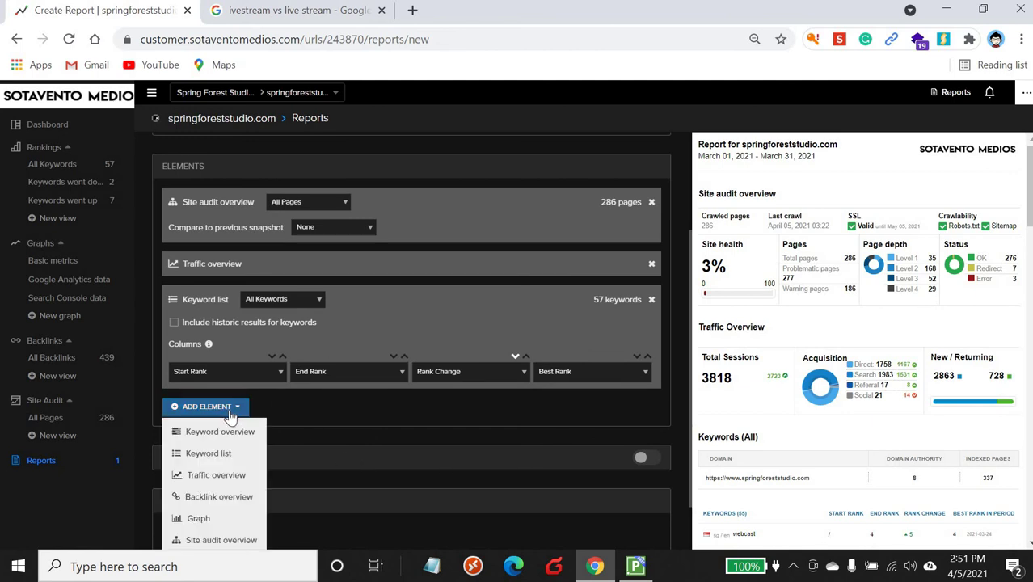
pyautogui.click(215, 519)
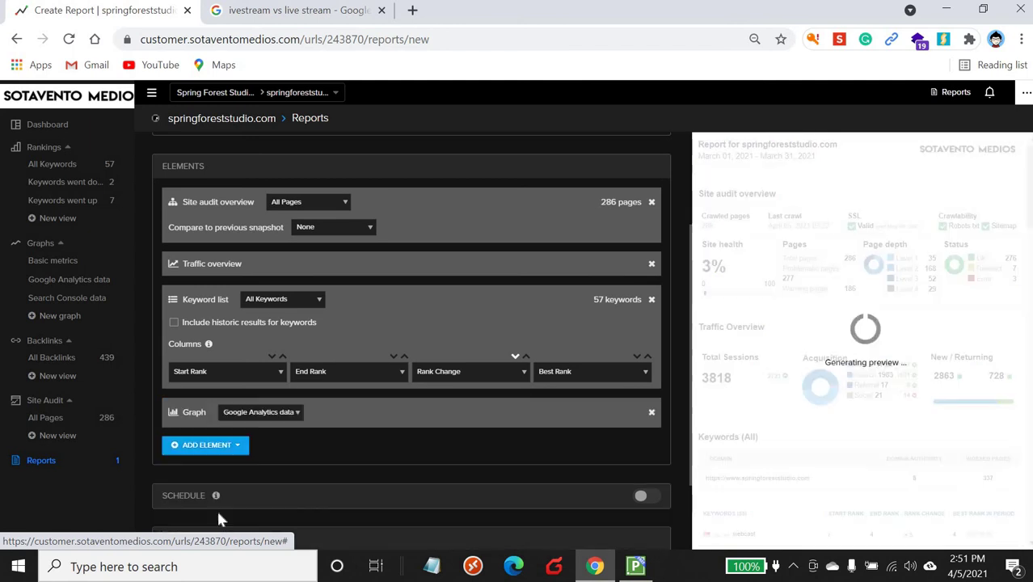
pyautogui.moveTo(419, 414); pyautogui.dragTo(383, 234)
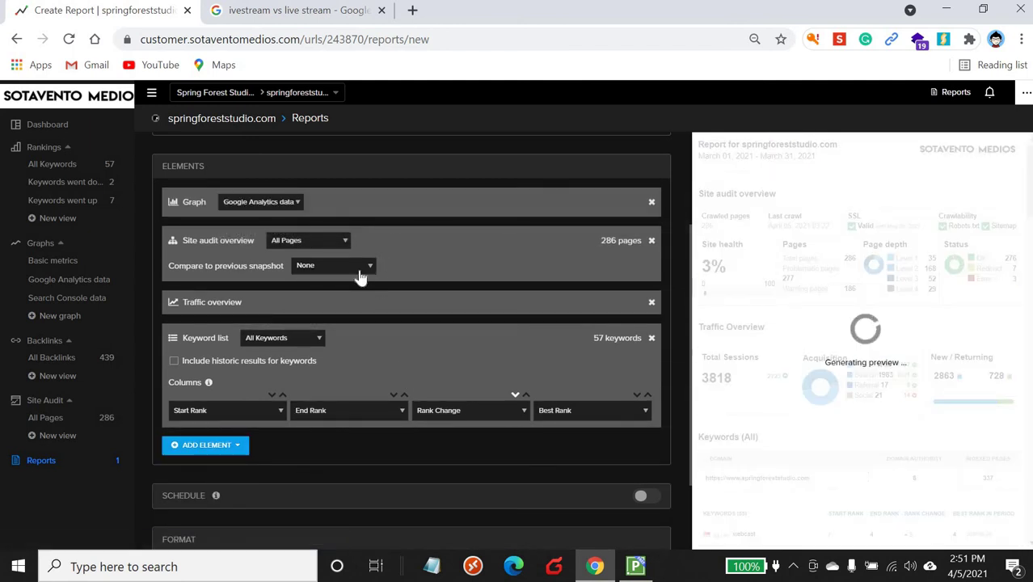
pyautogui.click(295, 206)
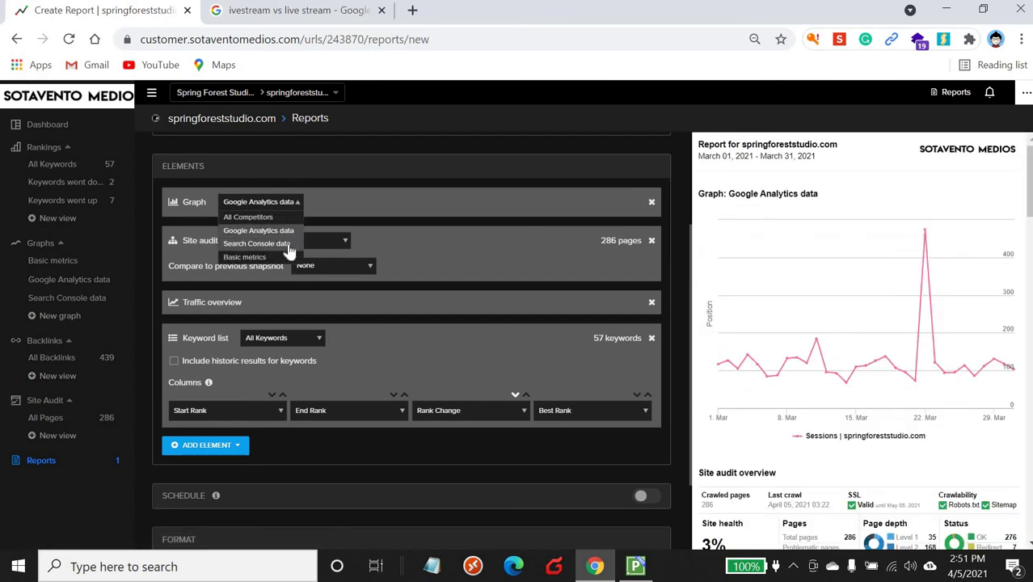
pyautogui.click(289, 244)
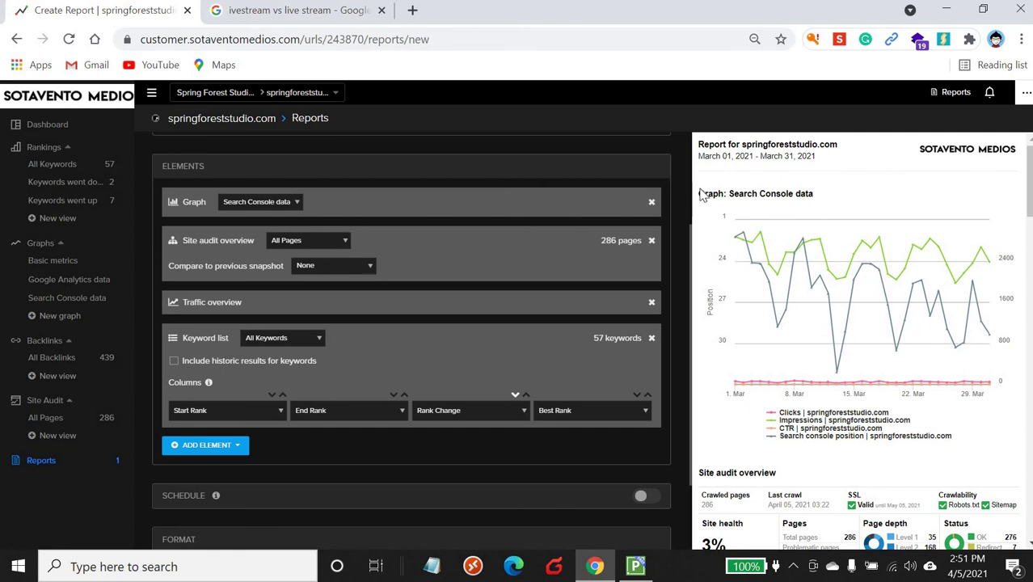
pyautogui.click(652, 202)
# Enable the report's schedule and look through its frequency and weekday options.
pyautogui.scroll(-1, 242, 388)
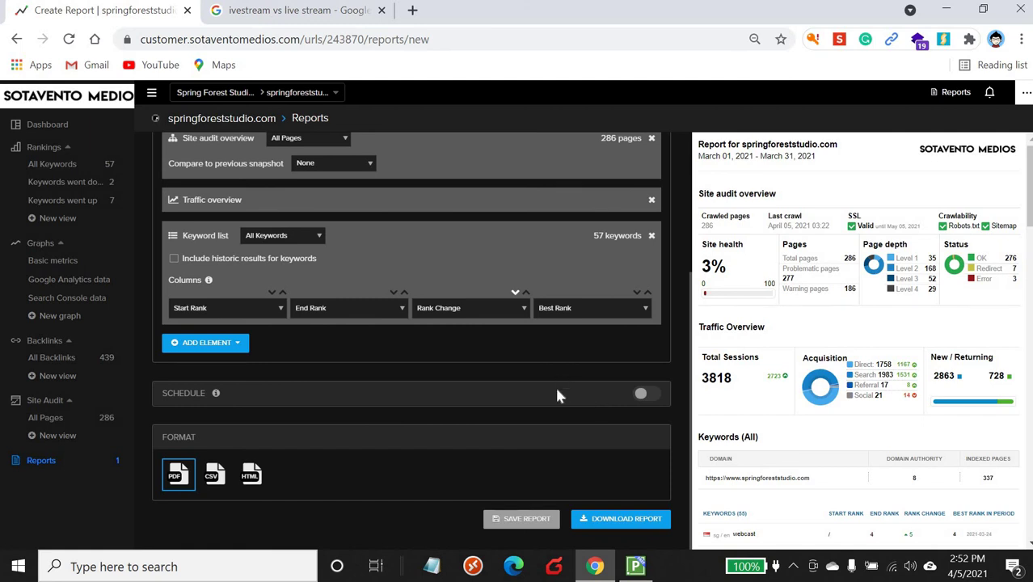
pyautogui.click(643, 395)
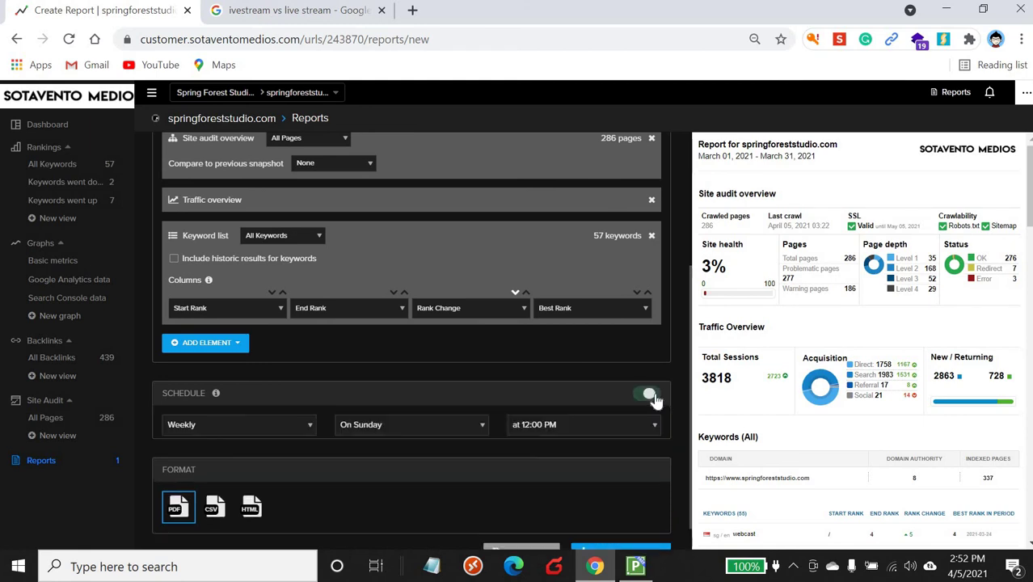
pyautogui.scroll(-1, 443, 441)
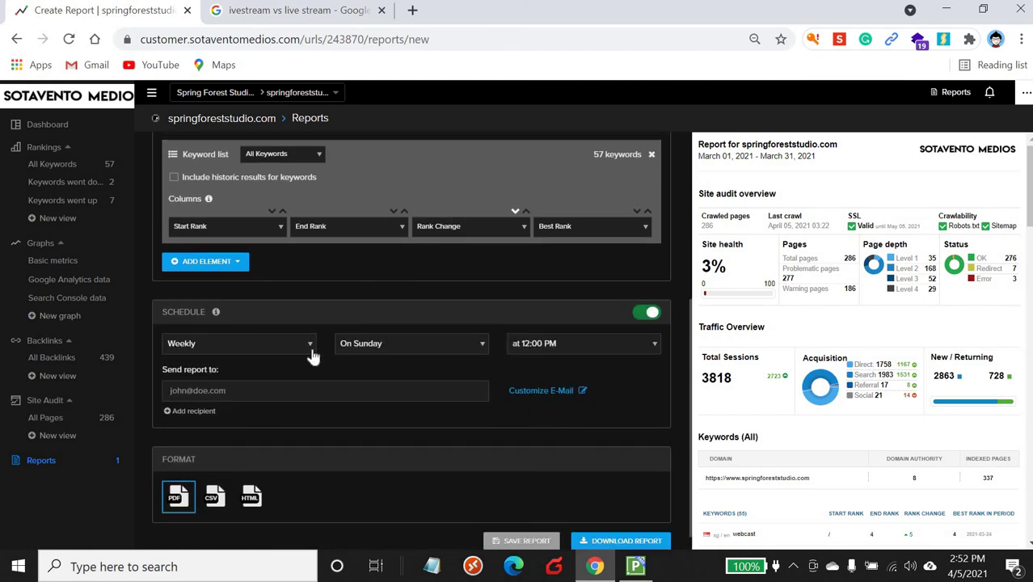
pyautogui.click(310, 346)
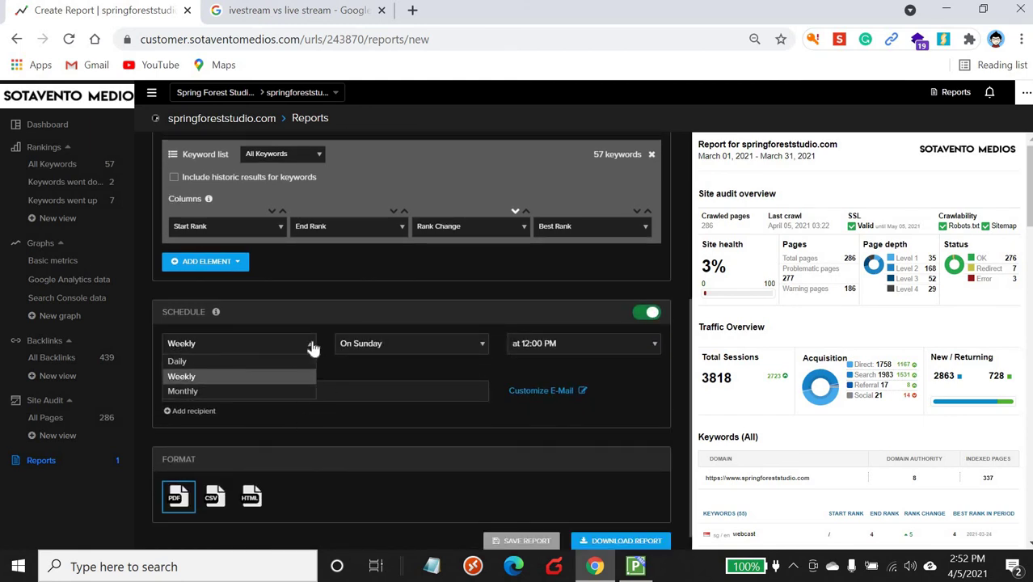
pyautogui.click(311, 346)
pyautogui.click(413, 350)
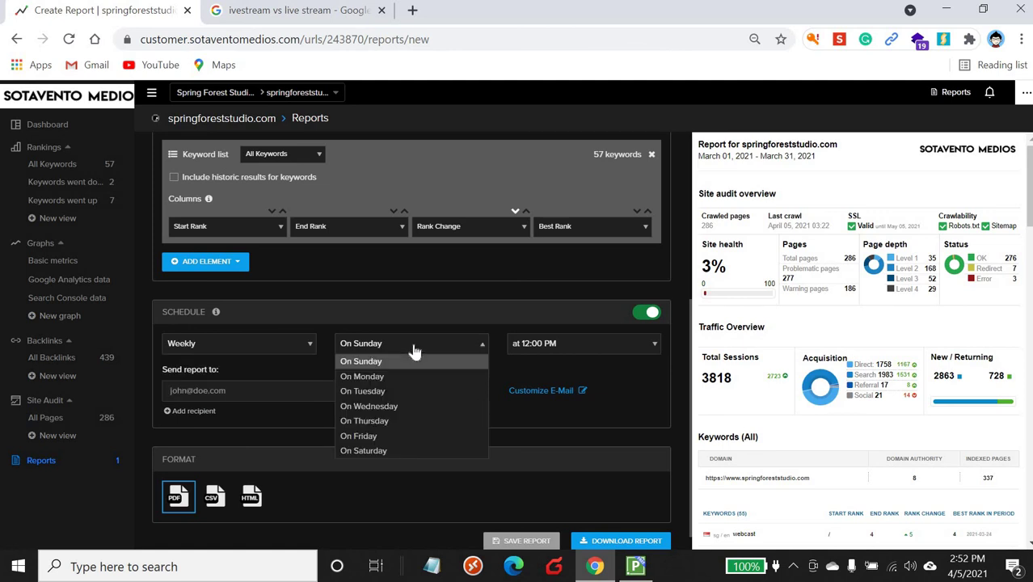
pyautogui.click(381, 349)
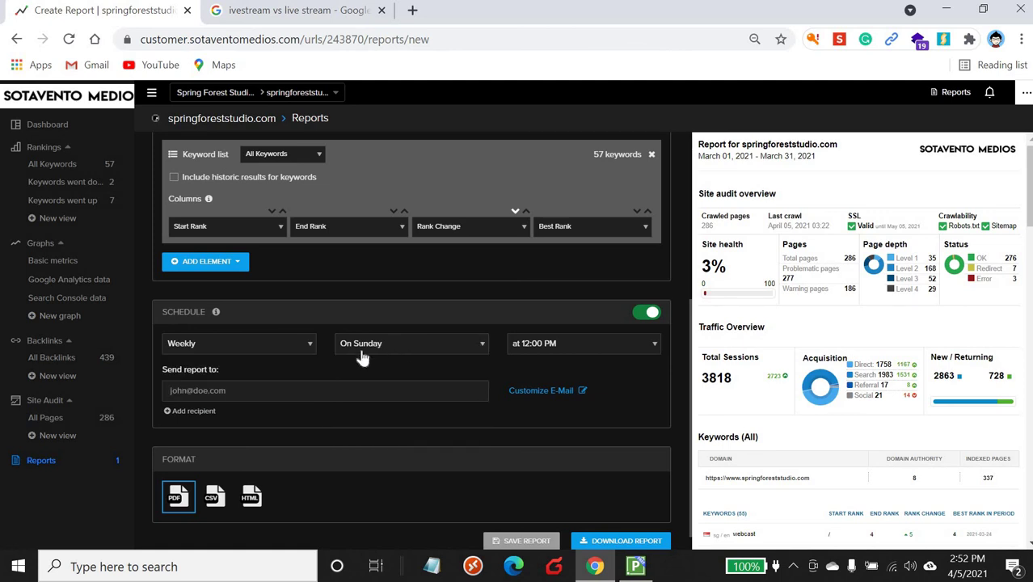
# Try a daily frequency for the scheduled report, and set the frequency back to weekly.
pyautogui.click(307, 356)
pyautogui.click(299, 361)
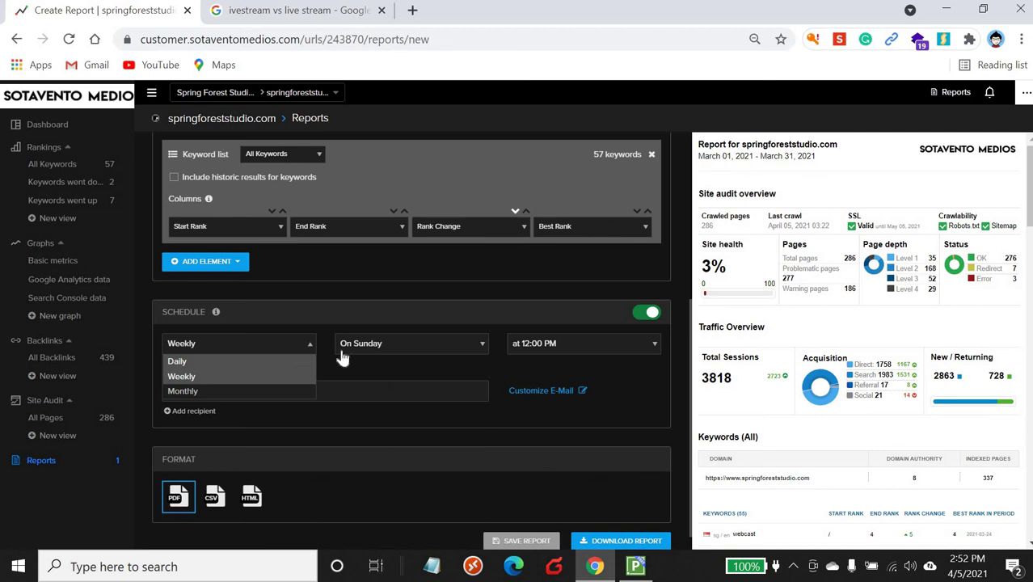
pyautogui.click(408, 343)
pyautogui.click(306, 343)
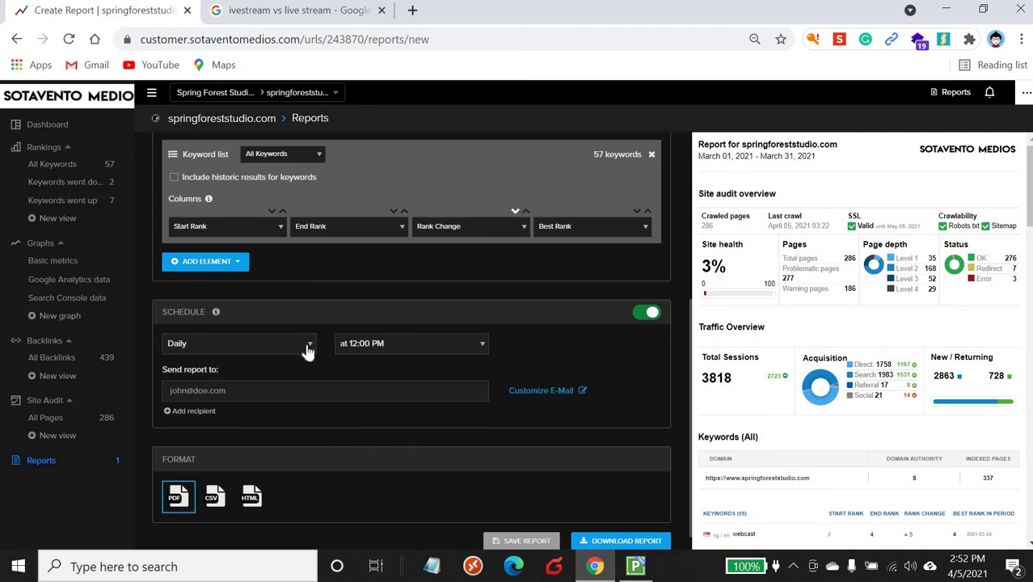
pyautogui.click(307, 346)
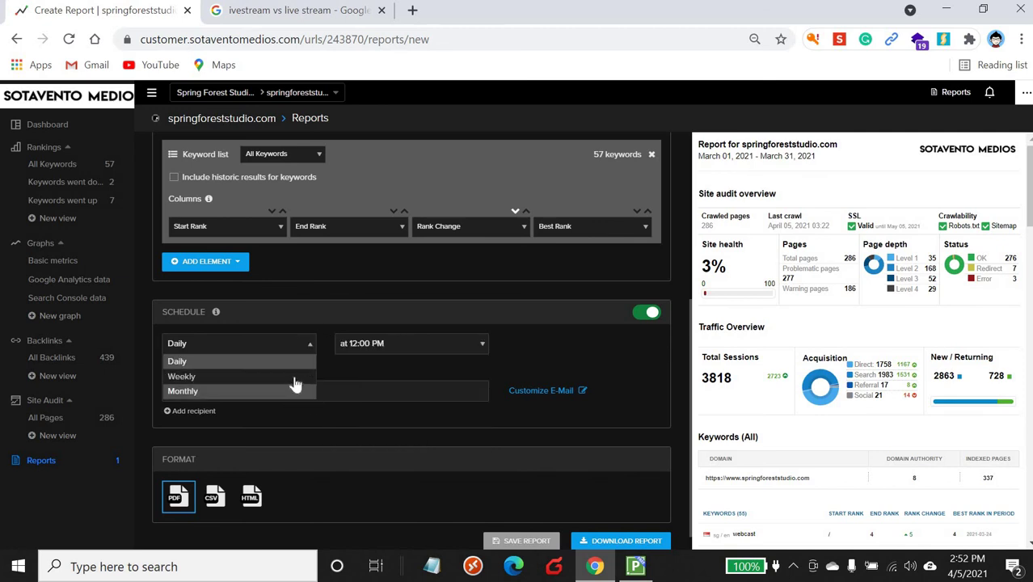
pyautogui.click(295, 377)
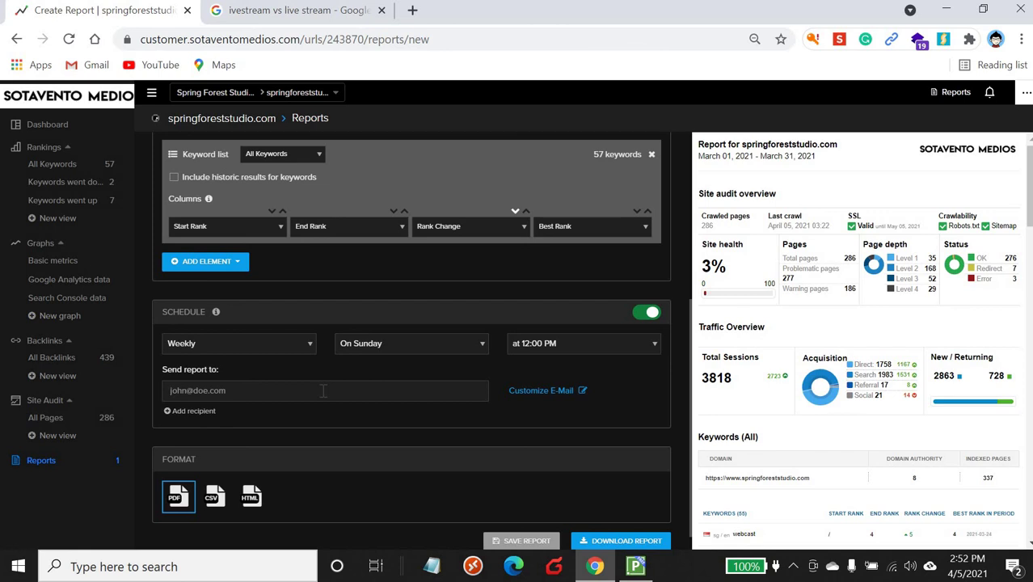
# Add a second recipient field to the scheduled report and review the custom e-mail's subject and body.
pyautogui.click(206, 412)
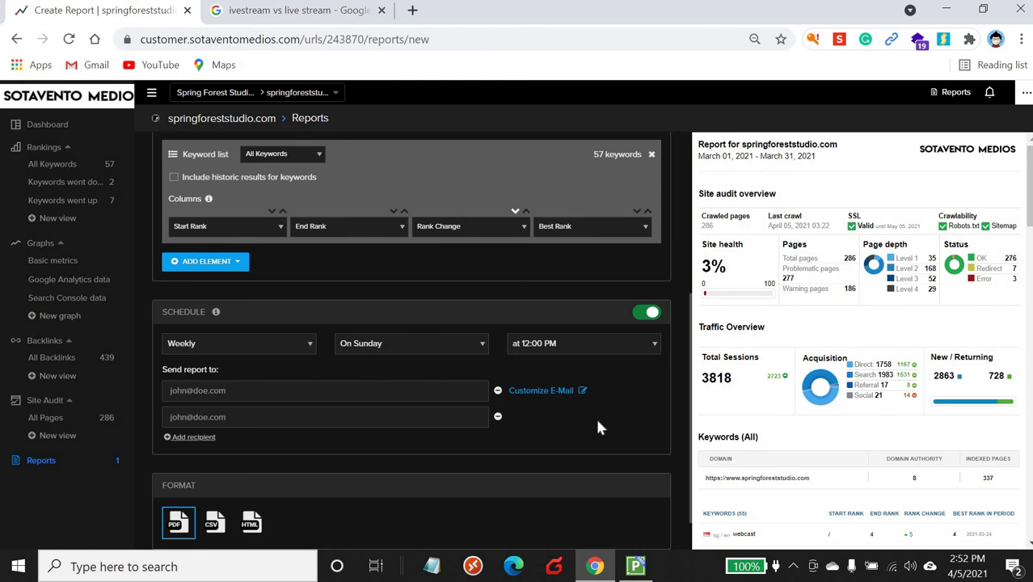
pyautogui.click(546, 391)
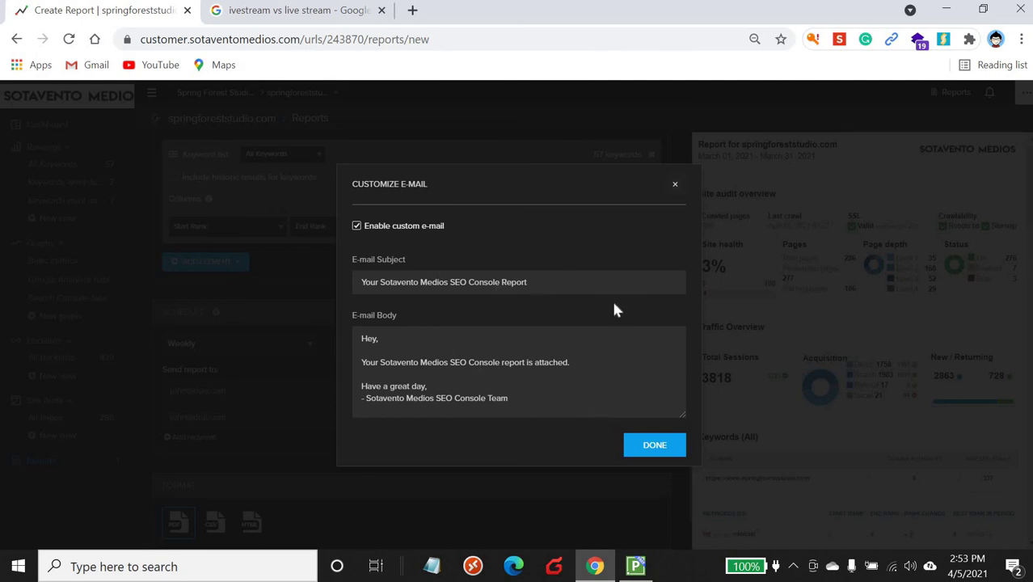
pyautogui.click(675, 185)
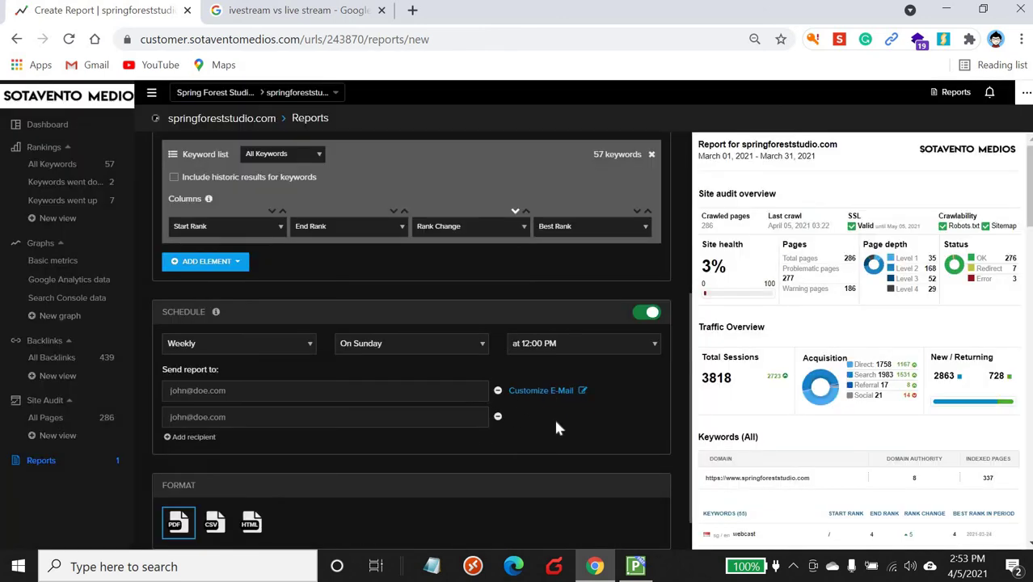
# Download the report in PDF format, look through its pages and return to the report setup.
pyautogui.scroll(-1, 558, 420)
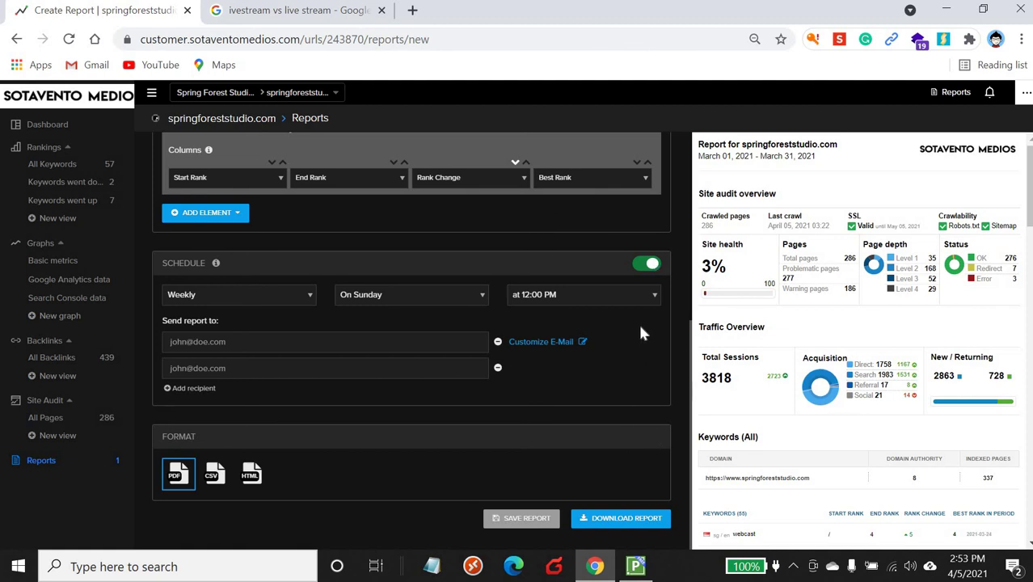
pyautogui.click(618, 524)
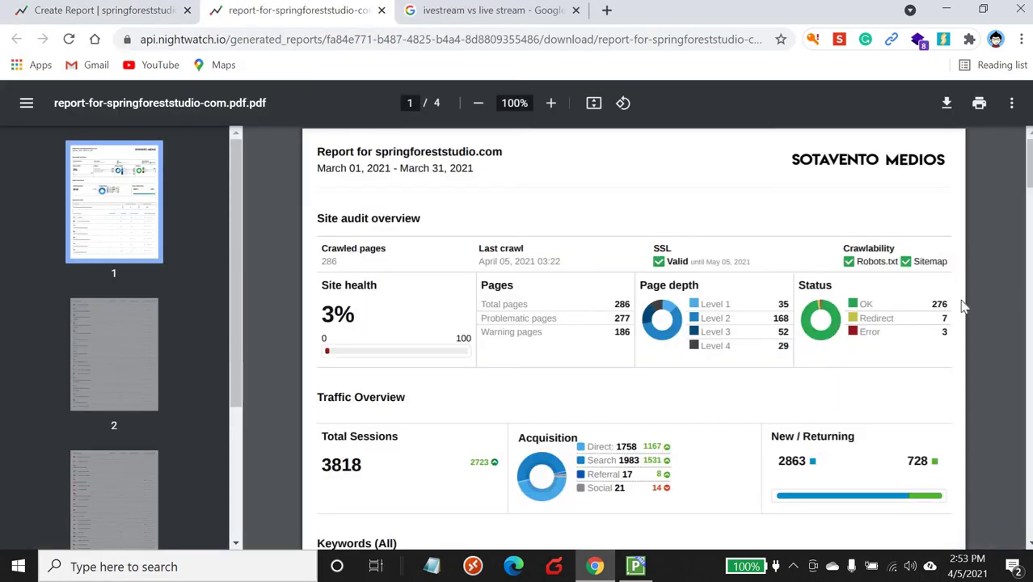
pyautogui.scroll(-20, 942, 336)
pyautogui.scroll(-10, 940, 369)
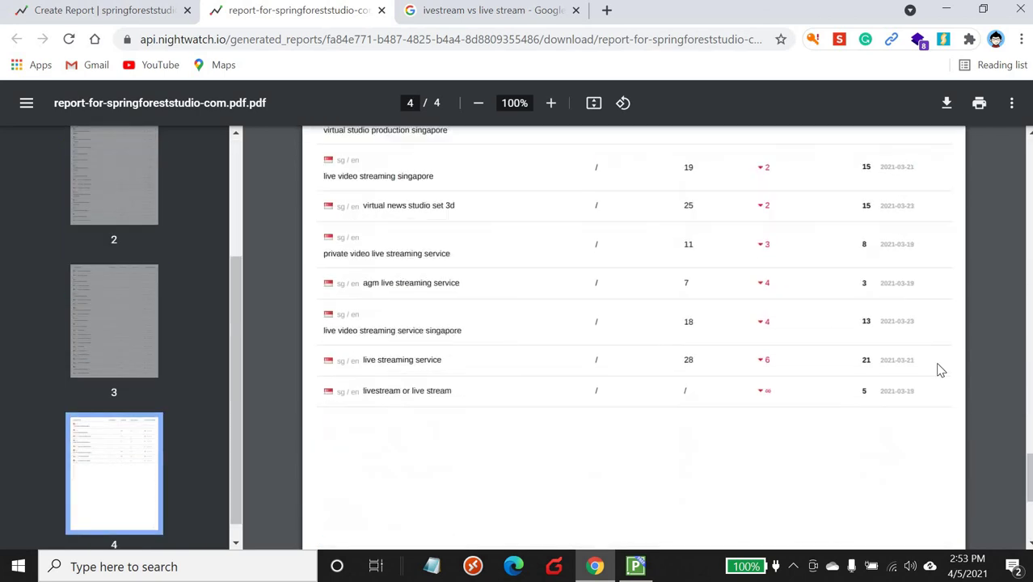
pyautogui.scroll(15, 940, 368)
pyautogui.scroll(10, 937, 360)
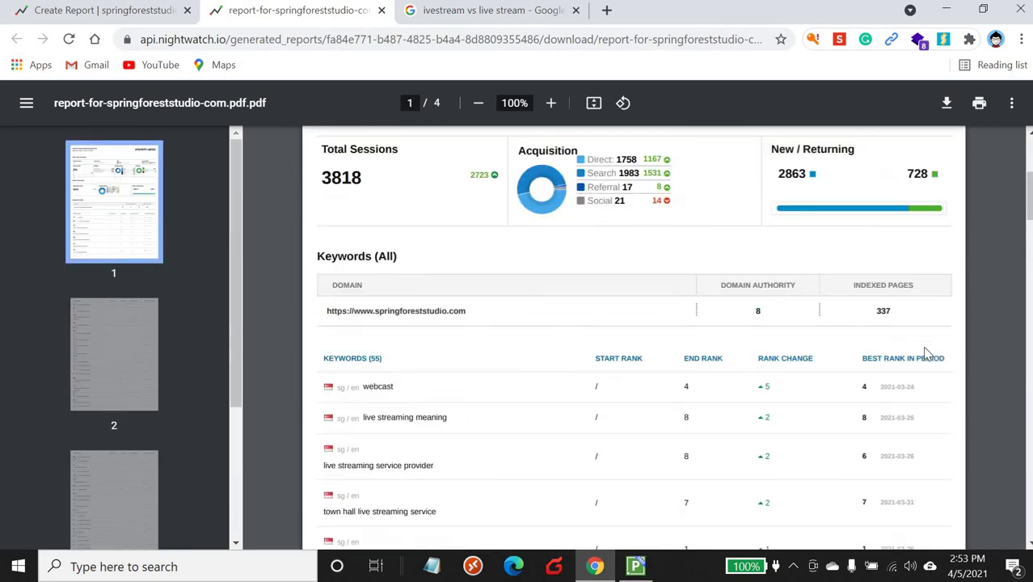
pyautogui.click(121, 15)
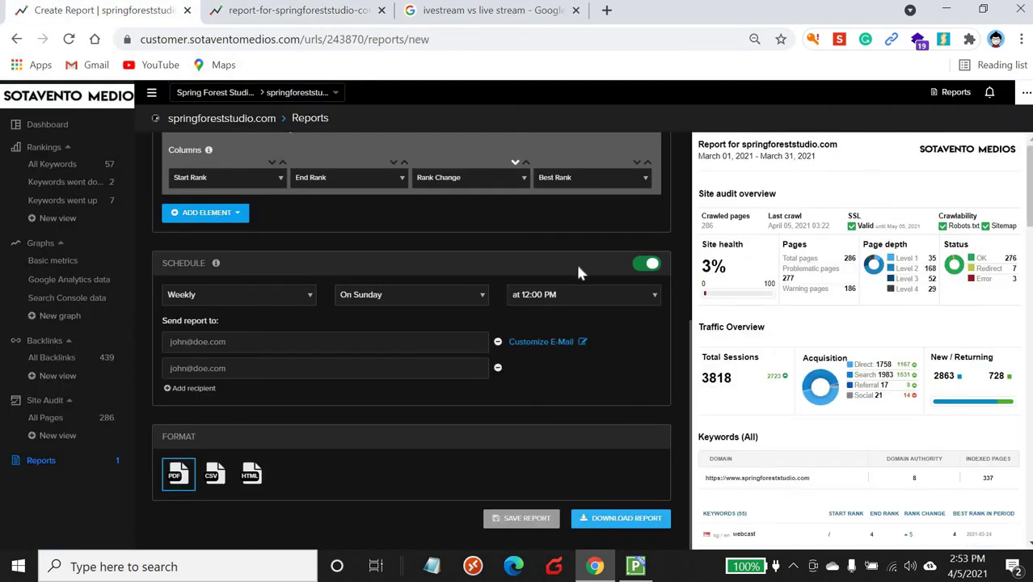